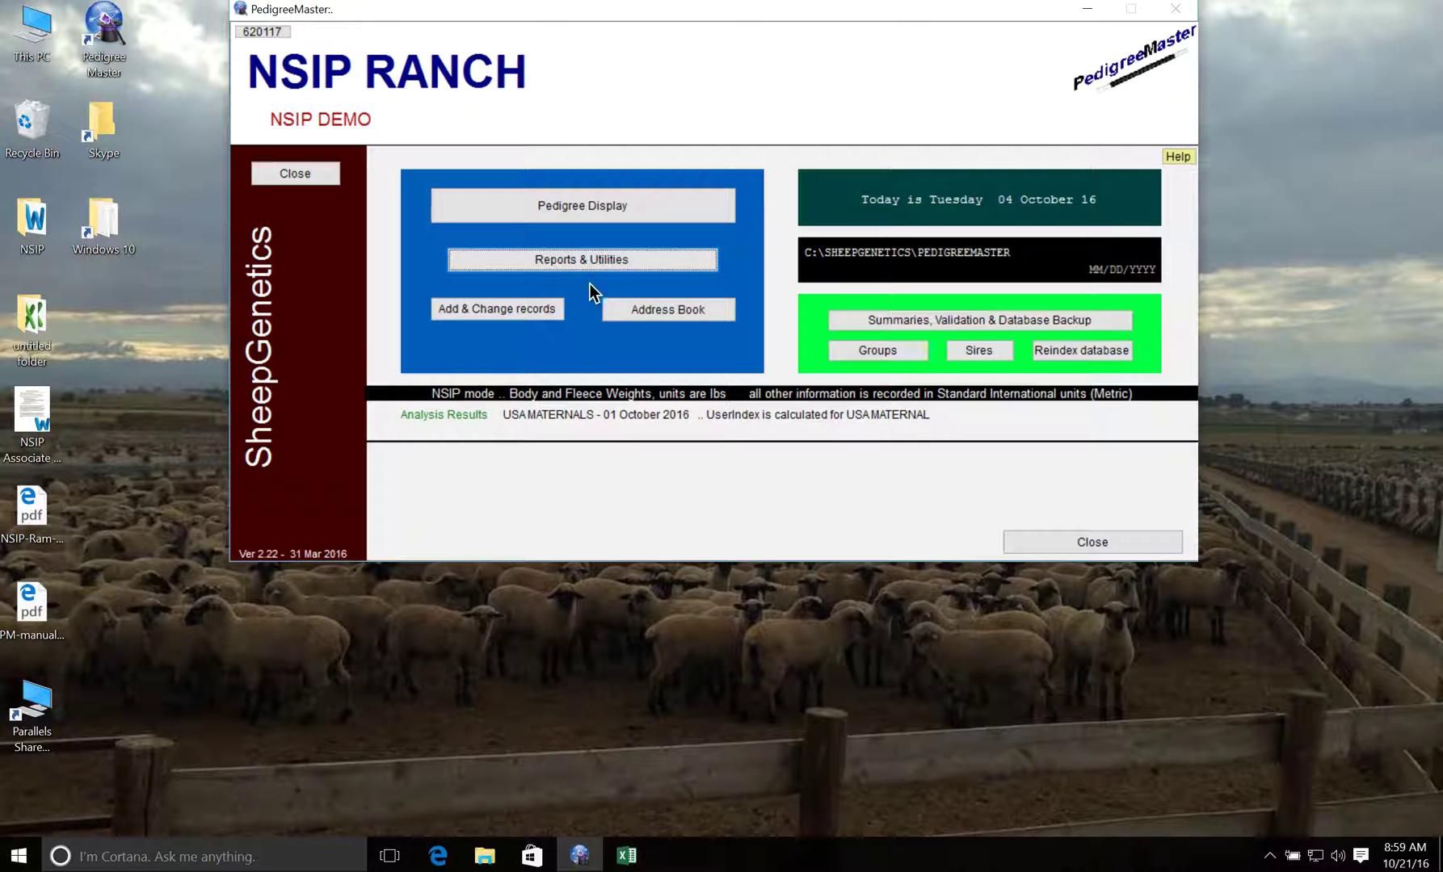
Step: Open the Reports & Utilities screen for the NSIP Ranch flock
click(651, 270)
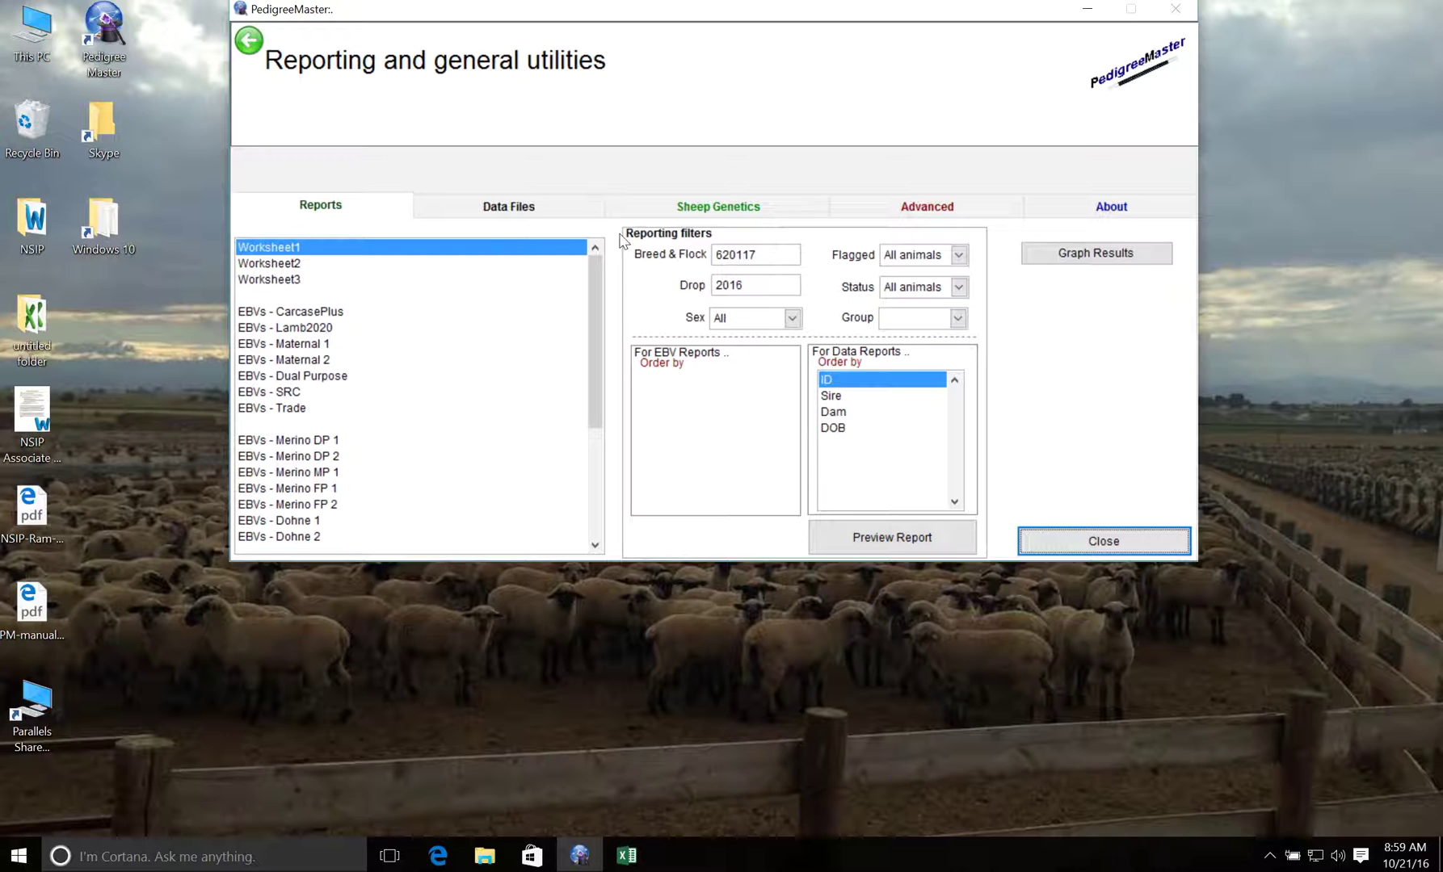
Step: Switch to the Data Files page listing the flock databases with copy and append options
click(571, 209)
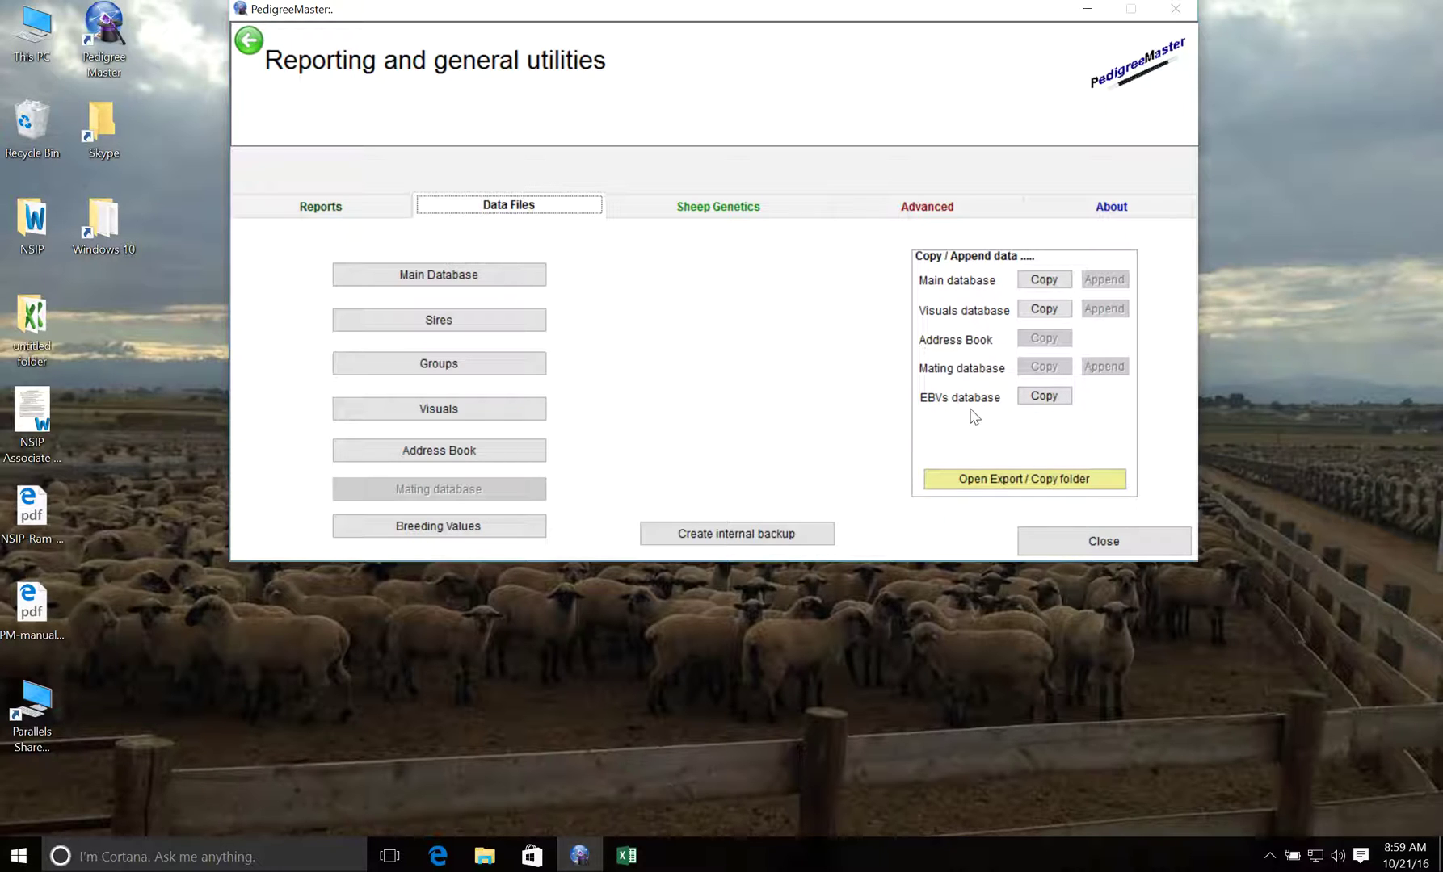
Step: Copy the EBVs database to EXP_EBV.DBF with birth year, sex and status all set to ALL
click(1054, 397)
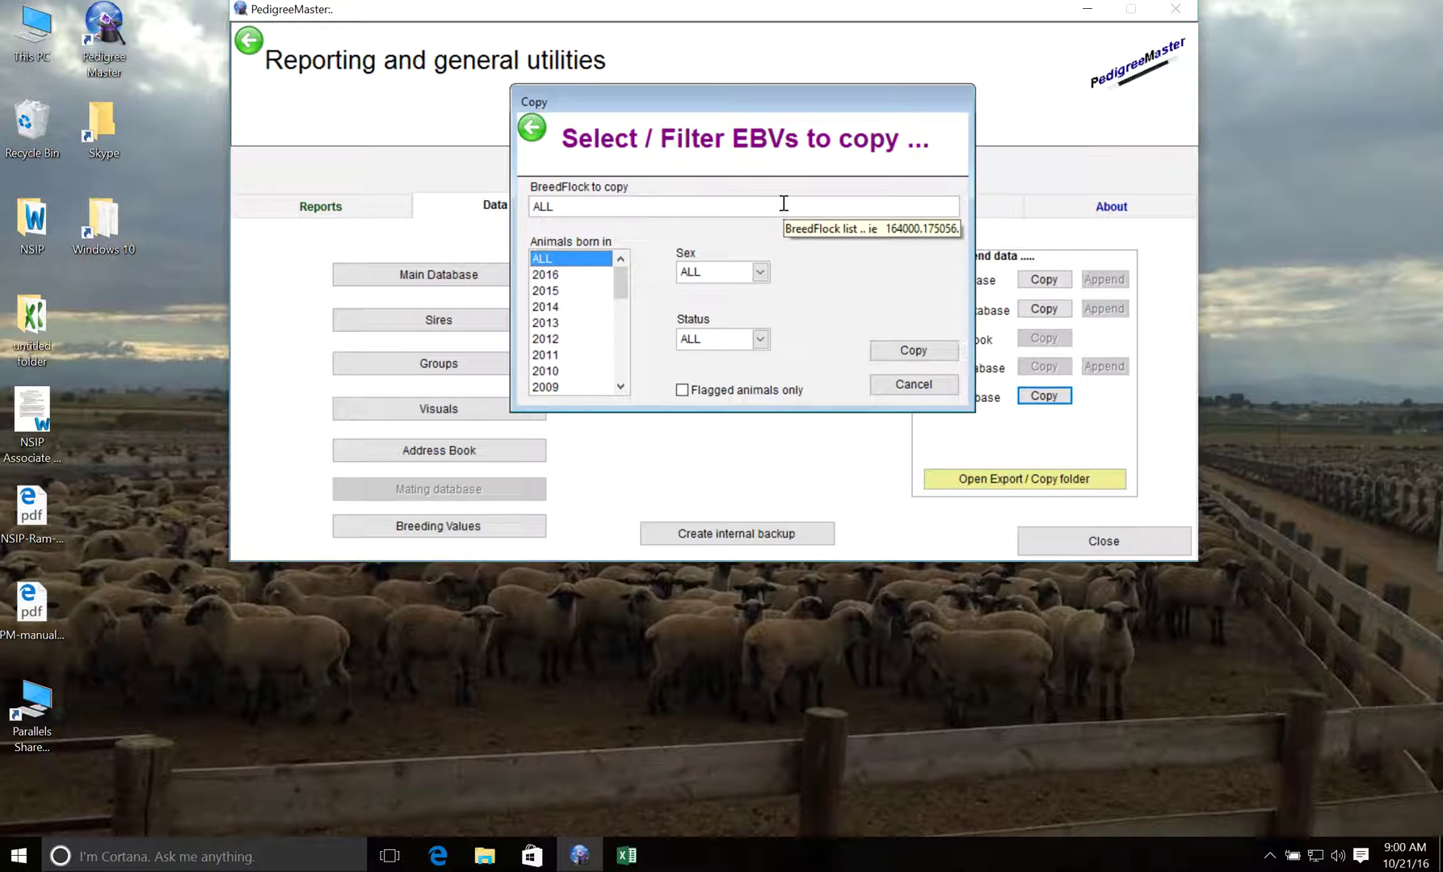
click(566, 292)
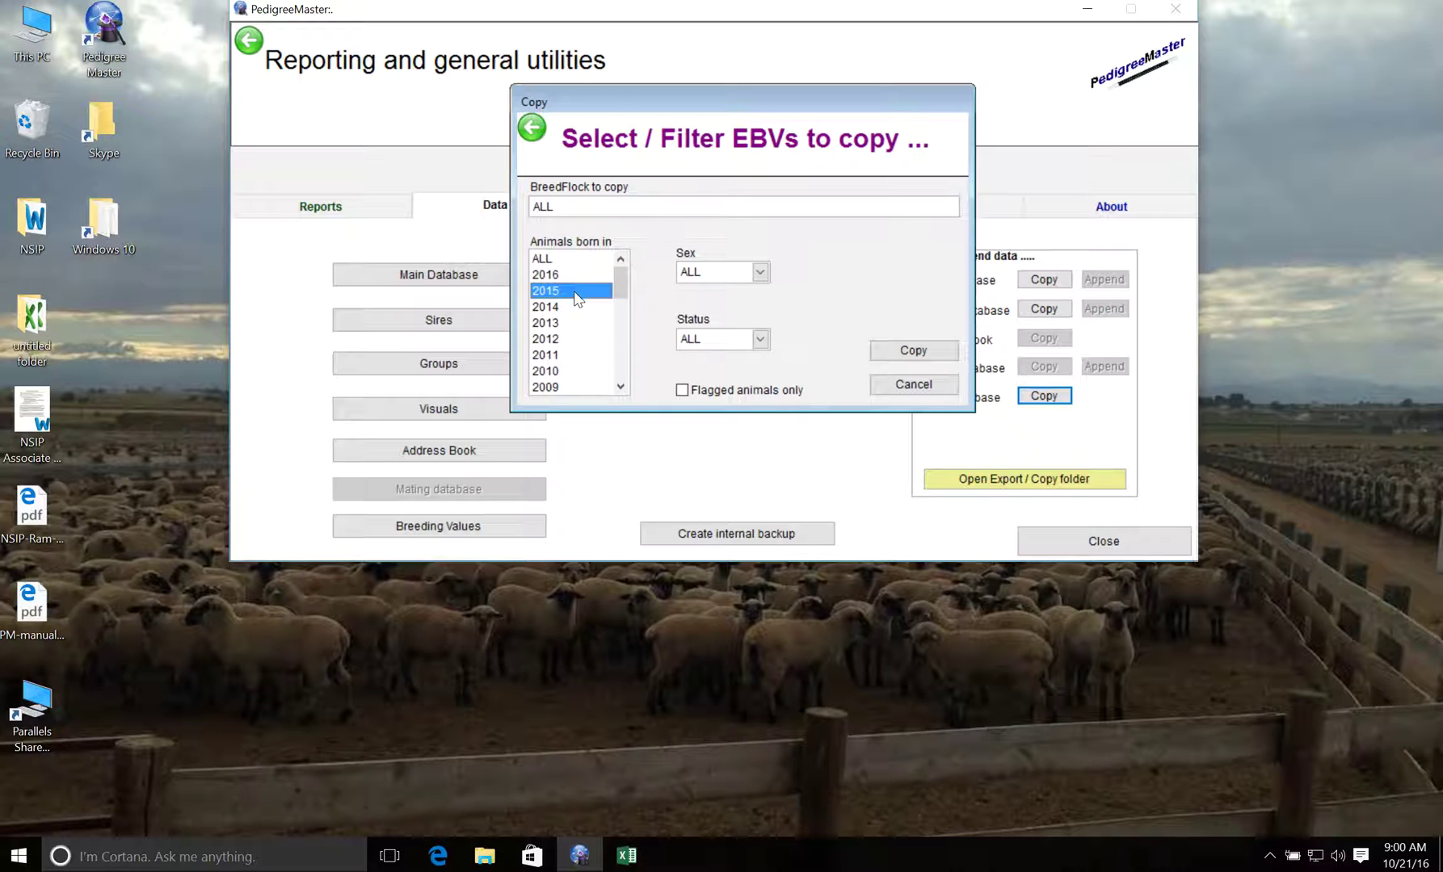
click(760, 272)
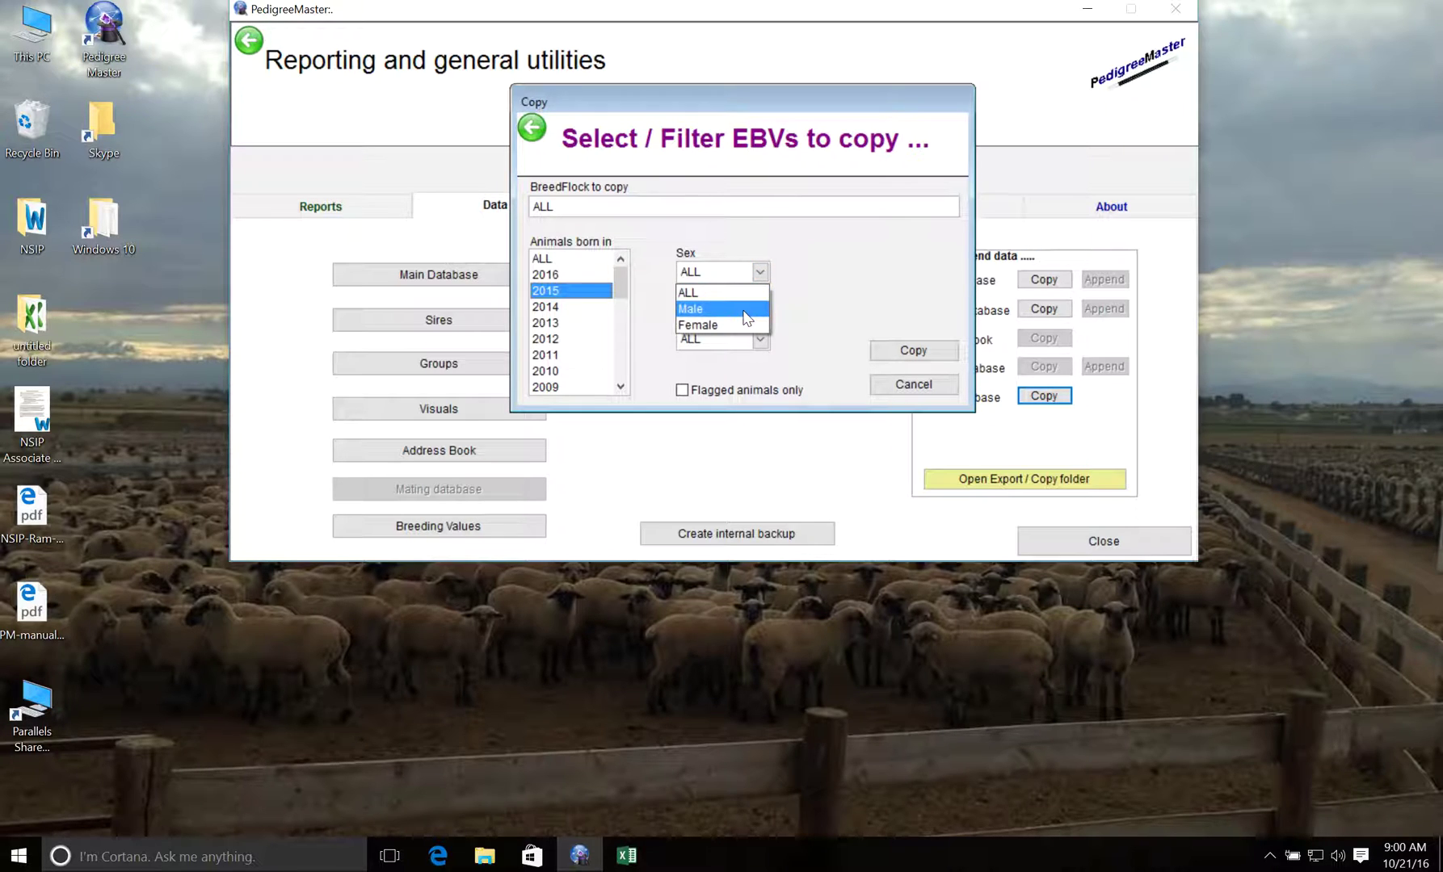
click(755, 293)
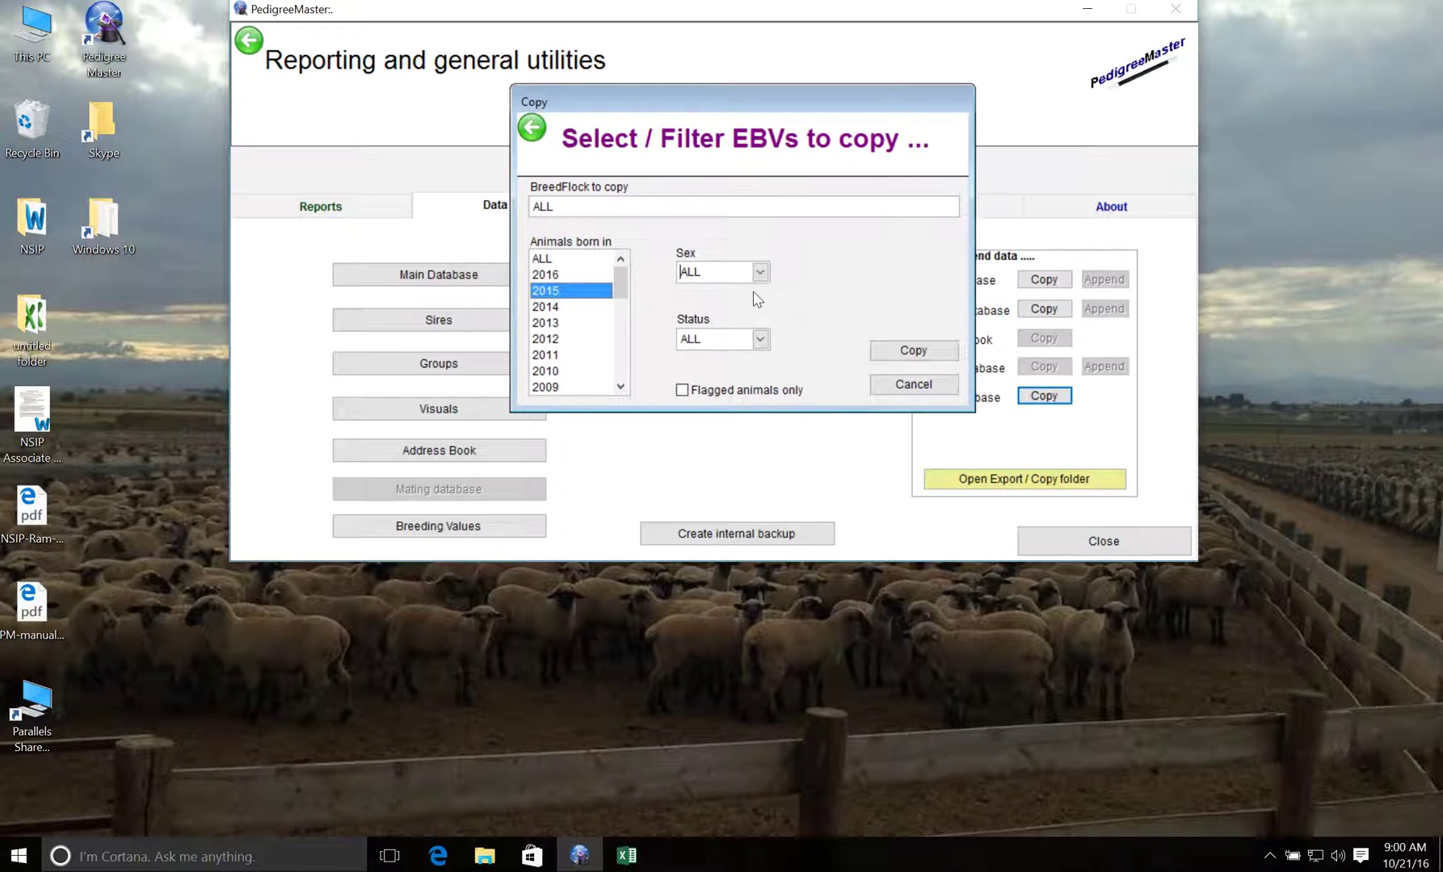
click(760, 340)
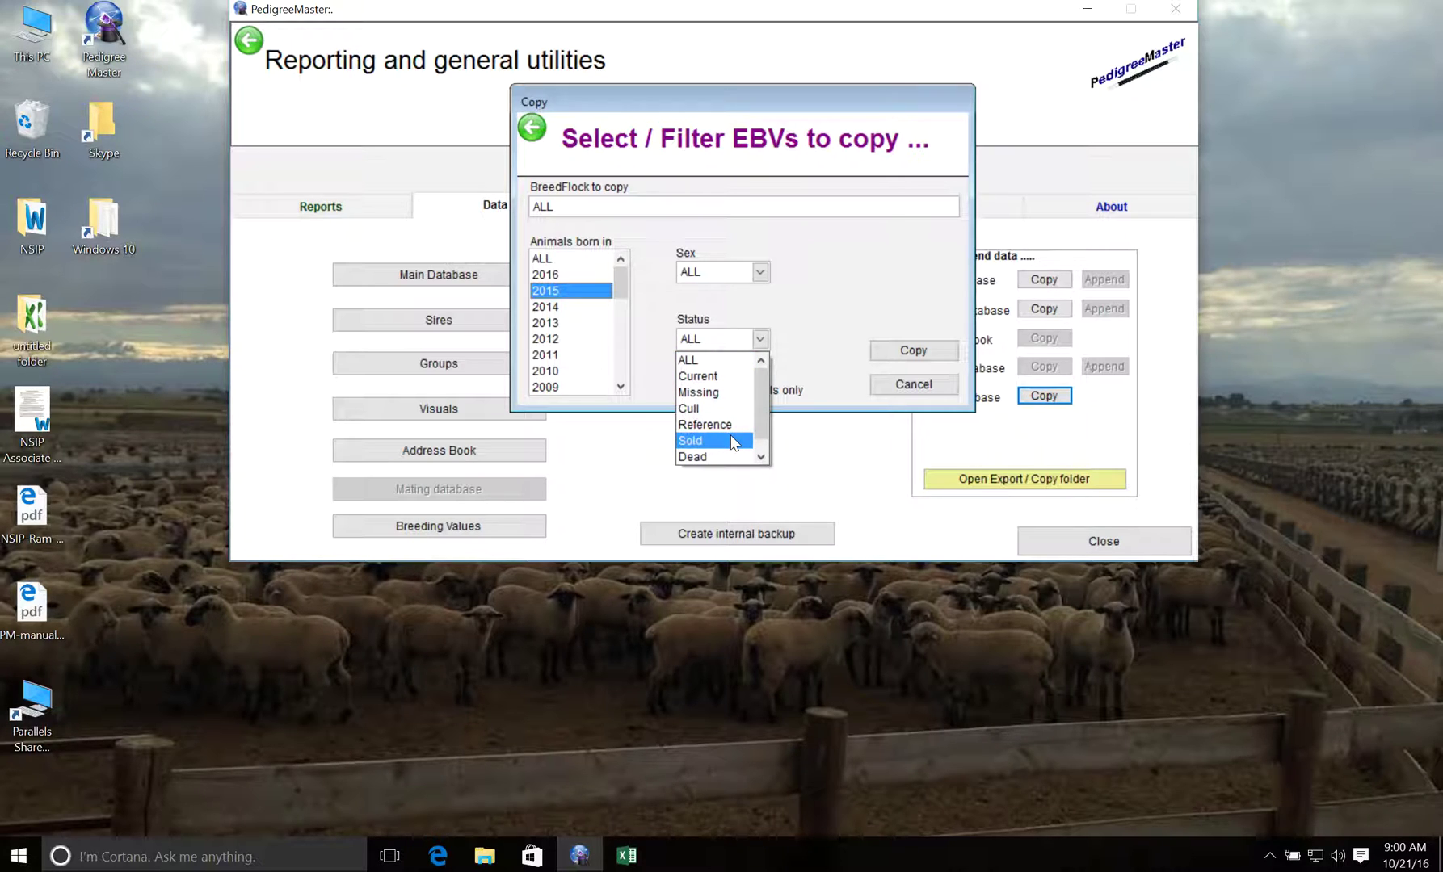
click(711, 360)
click(566, 258)
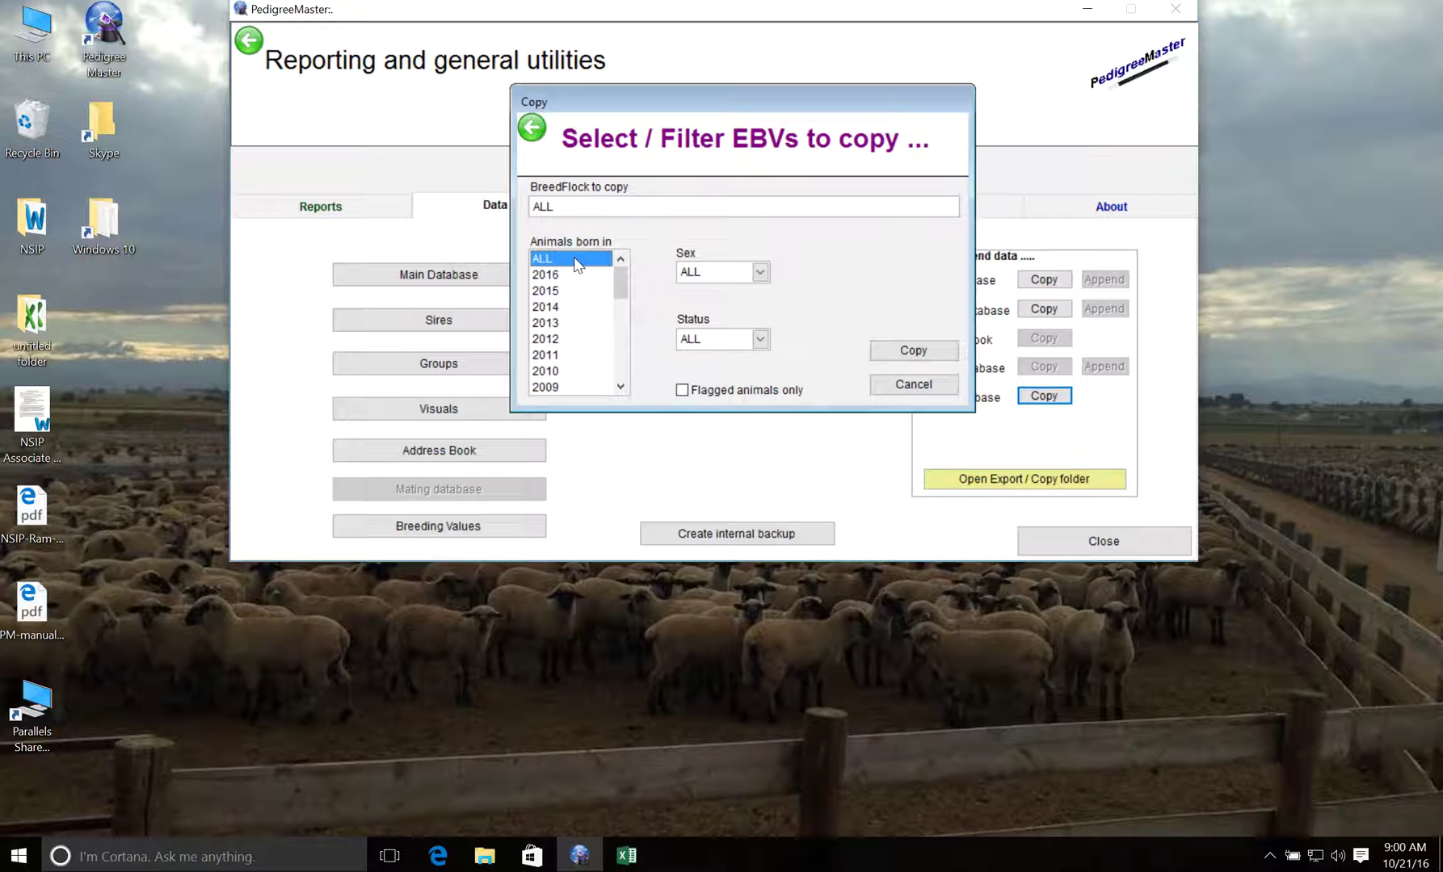
click(936, 353)
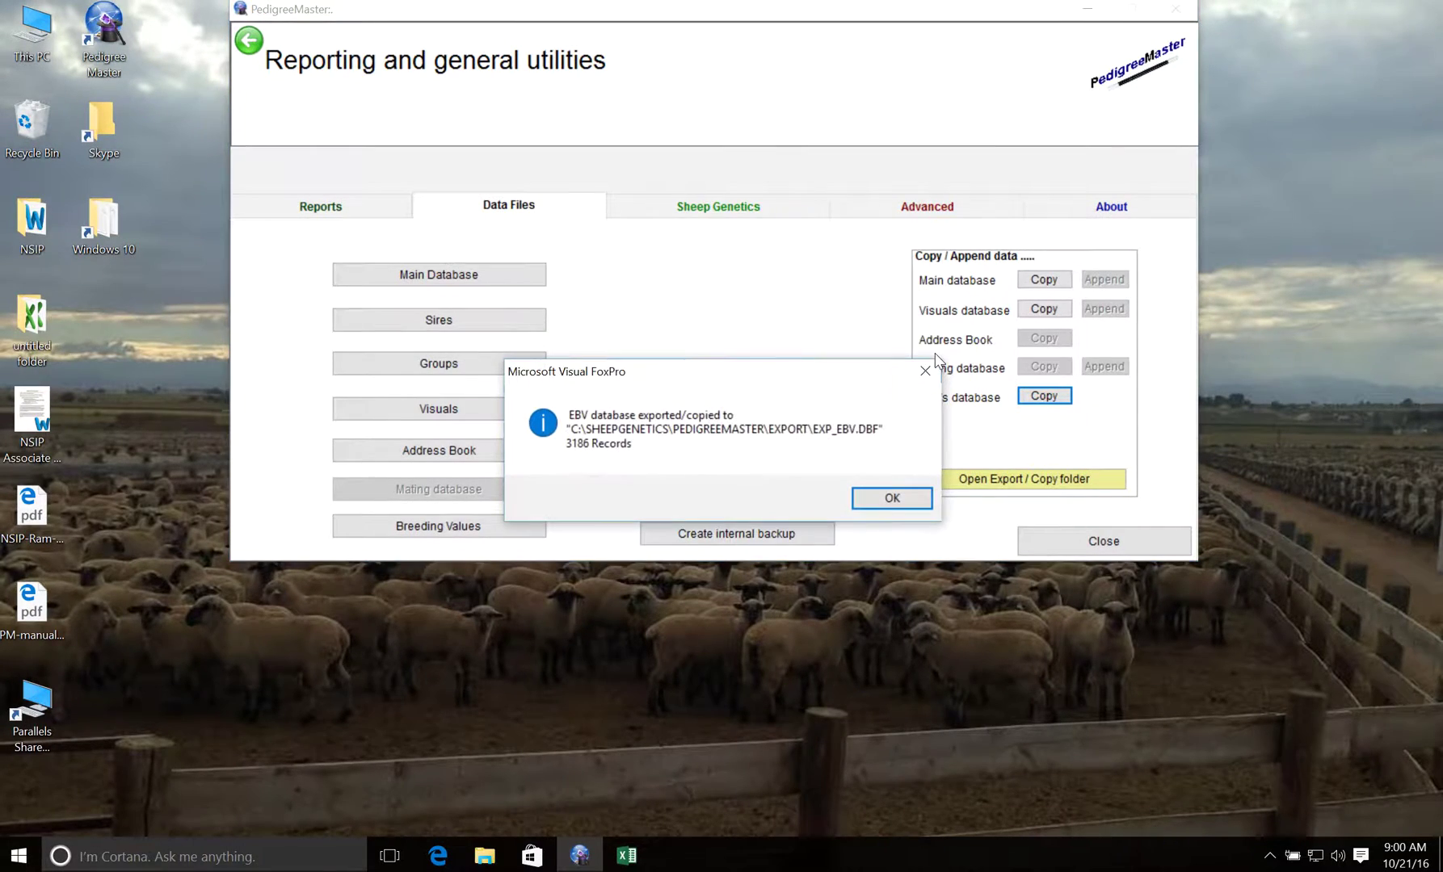
Step: Acknowledge the FoxPro message confirming 3186 EBV records were exported
drag(872, 379, 874, 290)
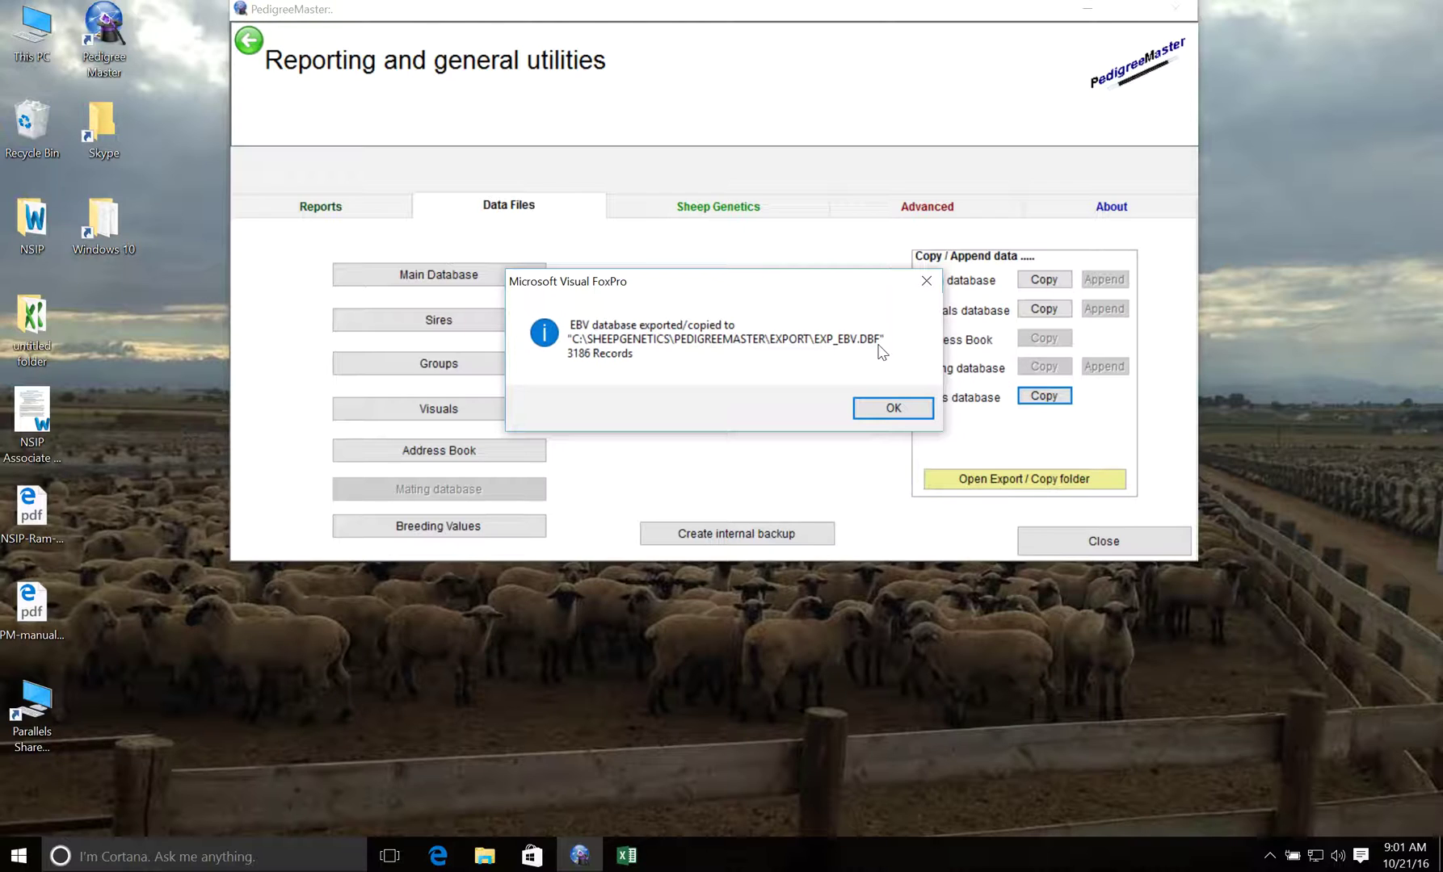
click(893, 408)
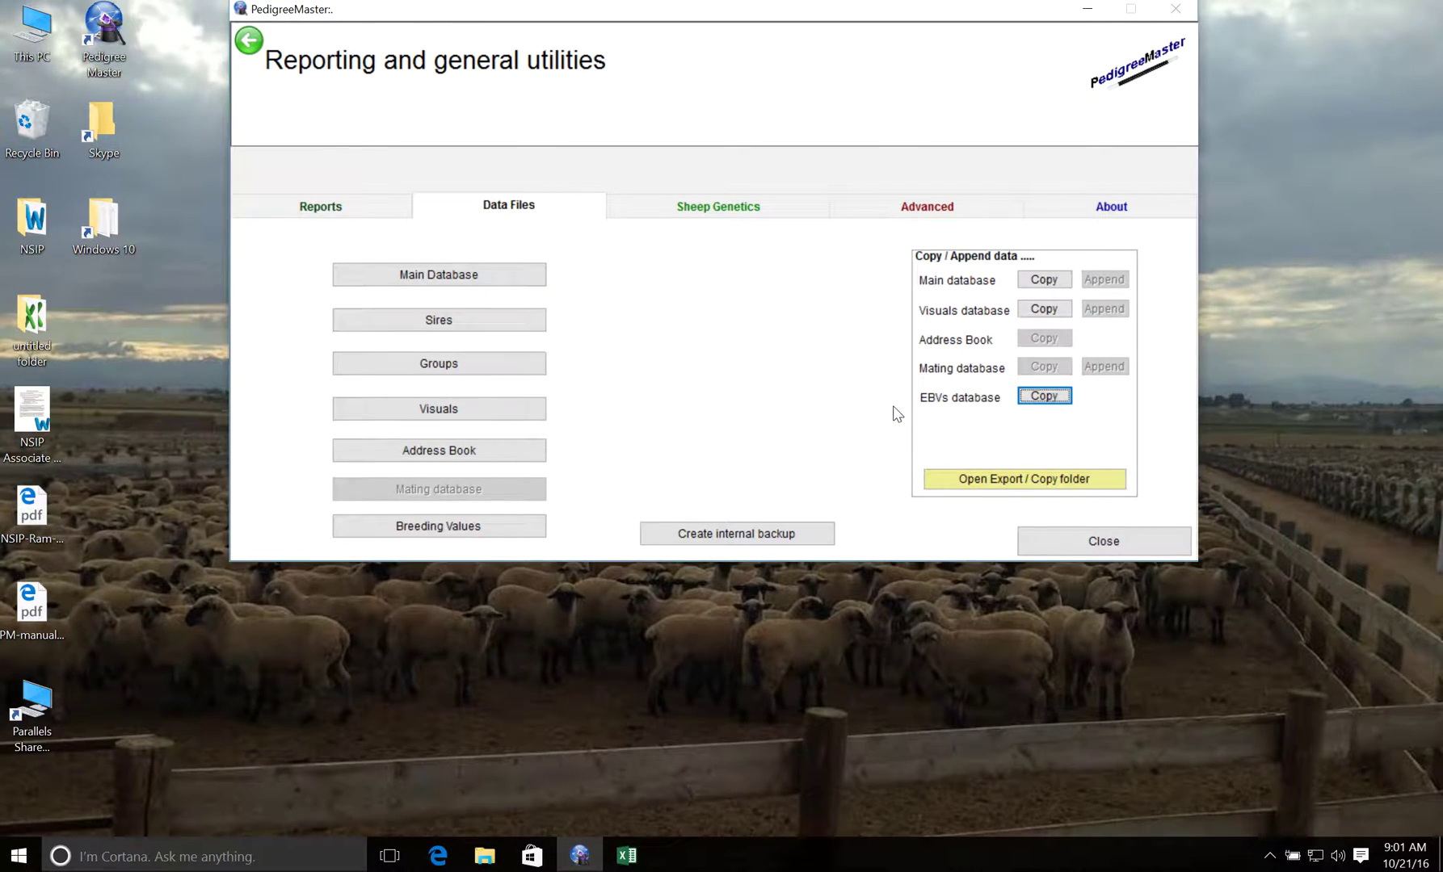
Step: Switch to the blank Excel workbook and go to its File > Open page
click(627, 854)
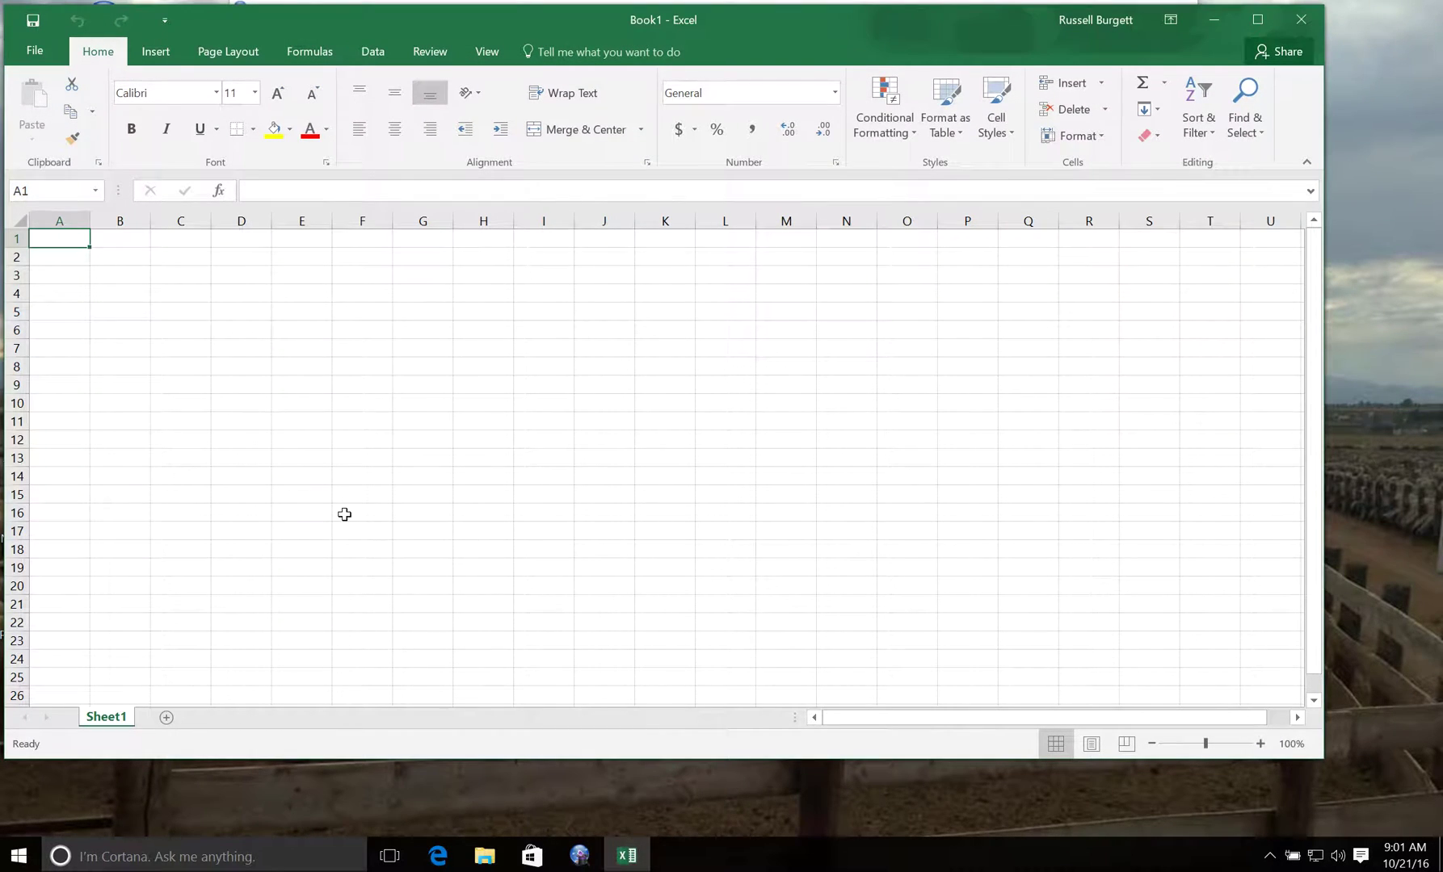
click(36, 54)
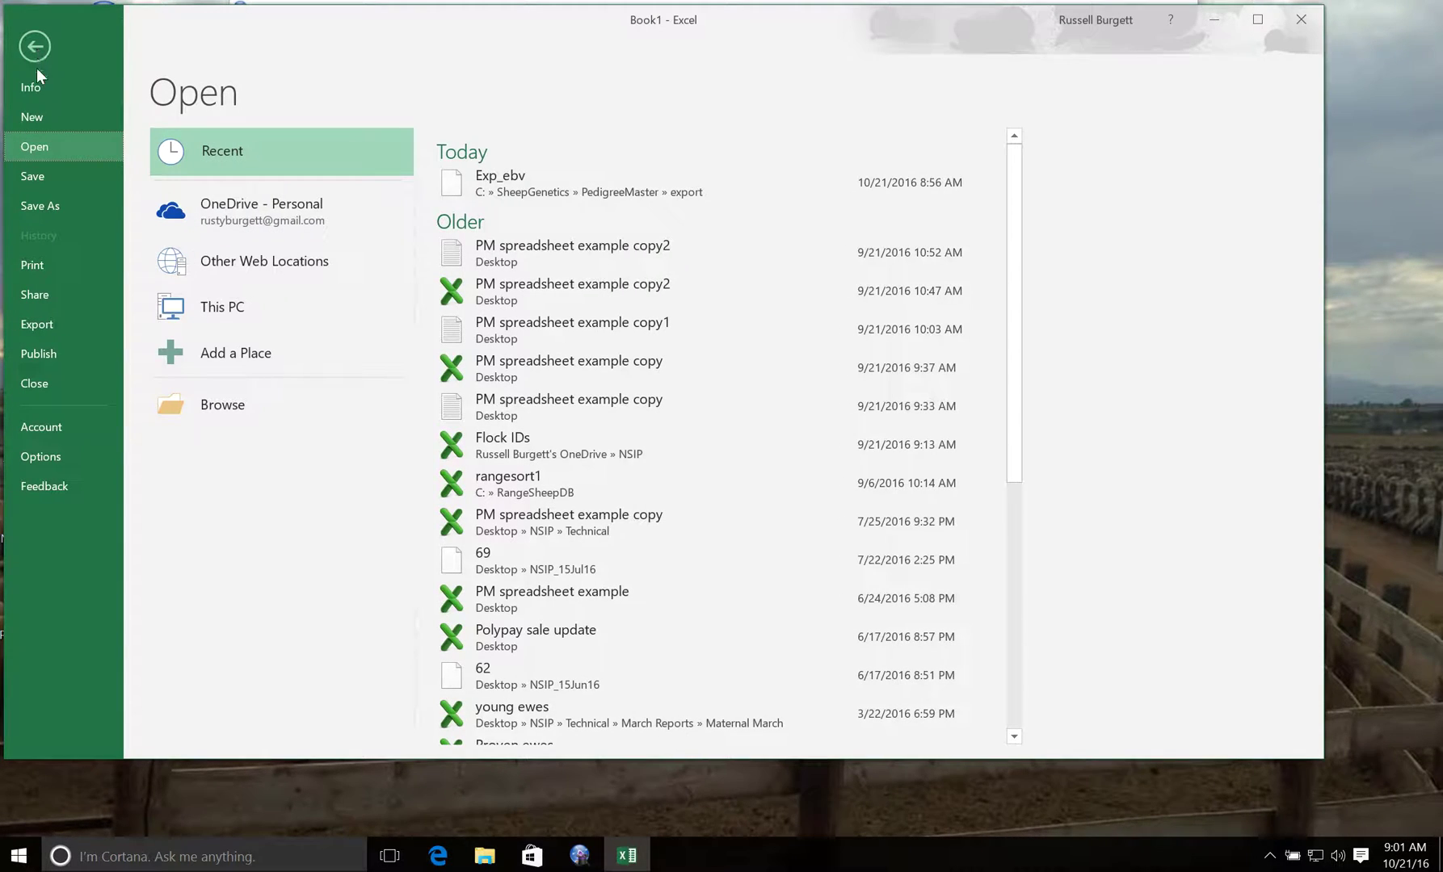
Step: Browse to C:\SheepGenetics\PedigreeMaster\export in the Open dialog
click(283, 412)
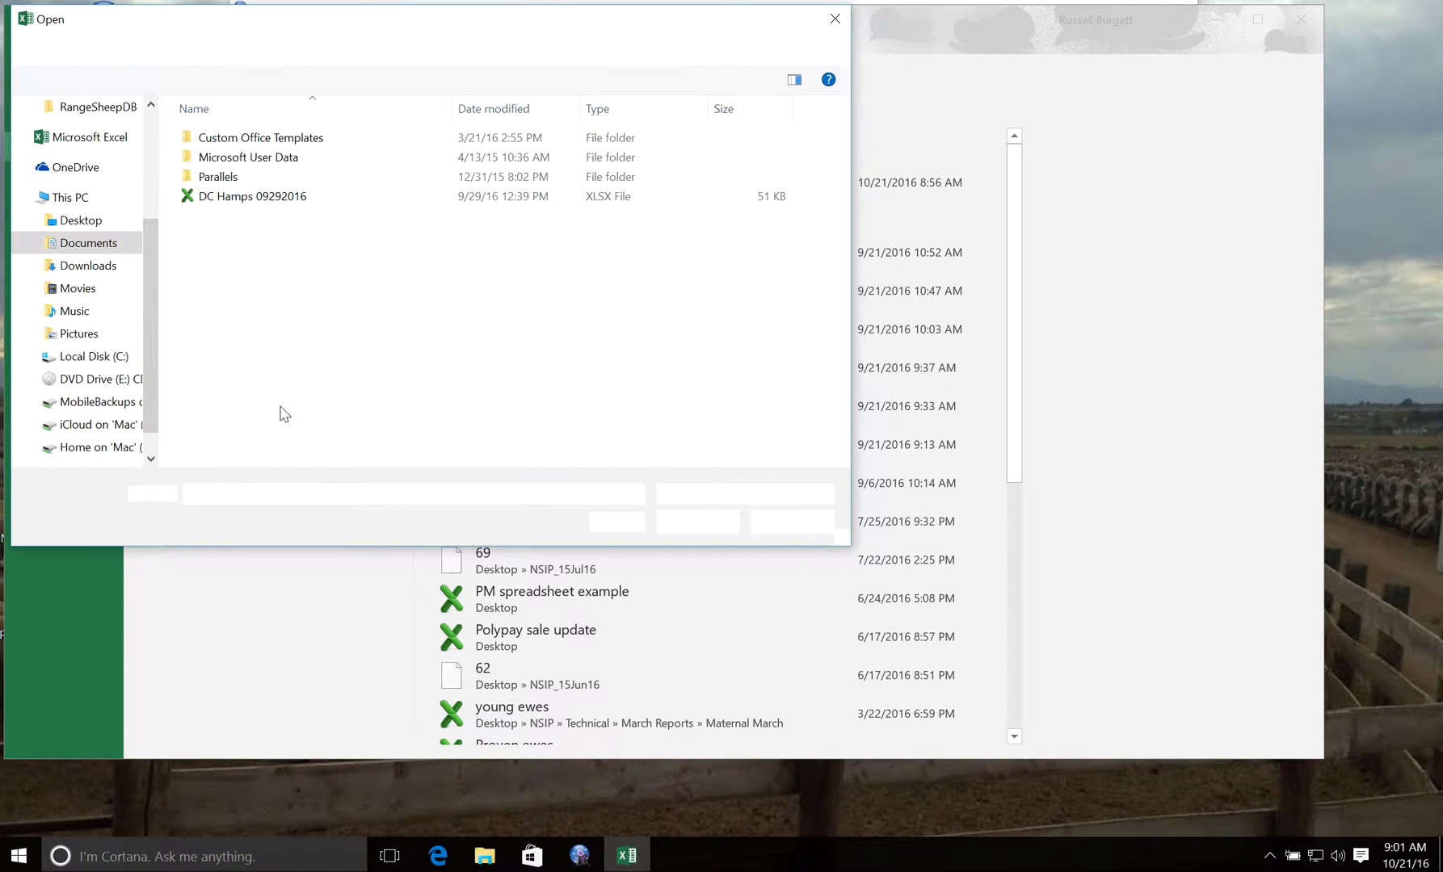
click(121, 365)
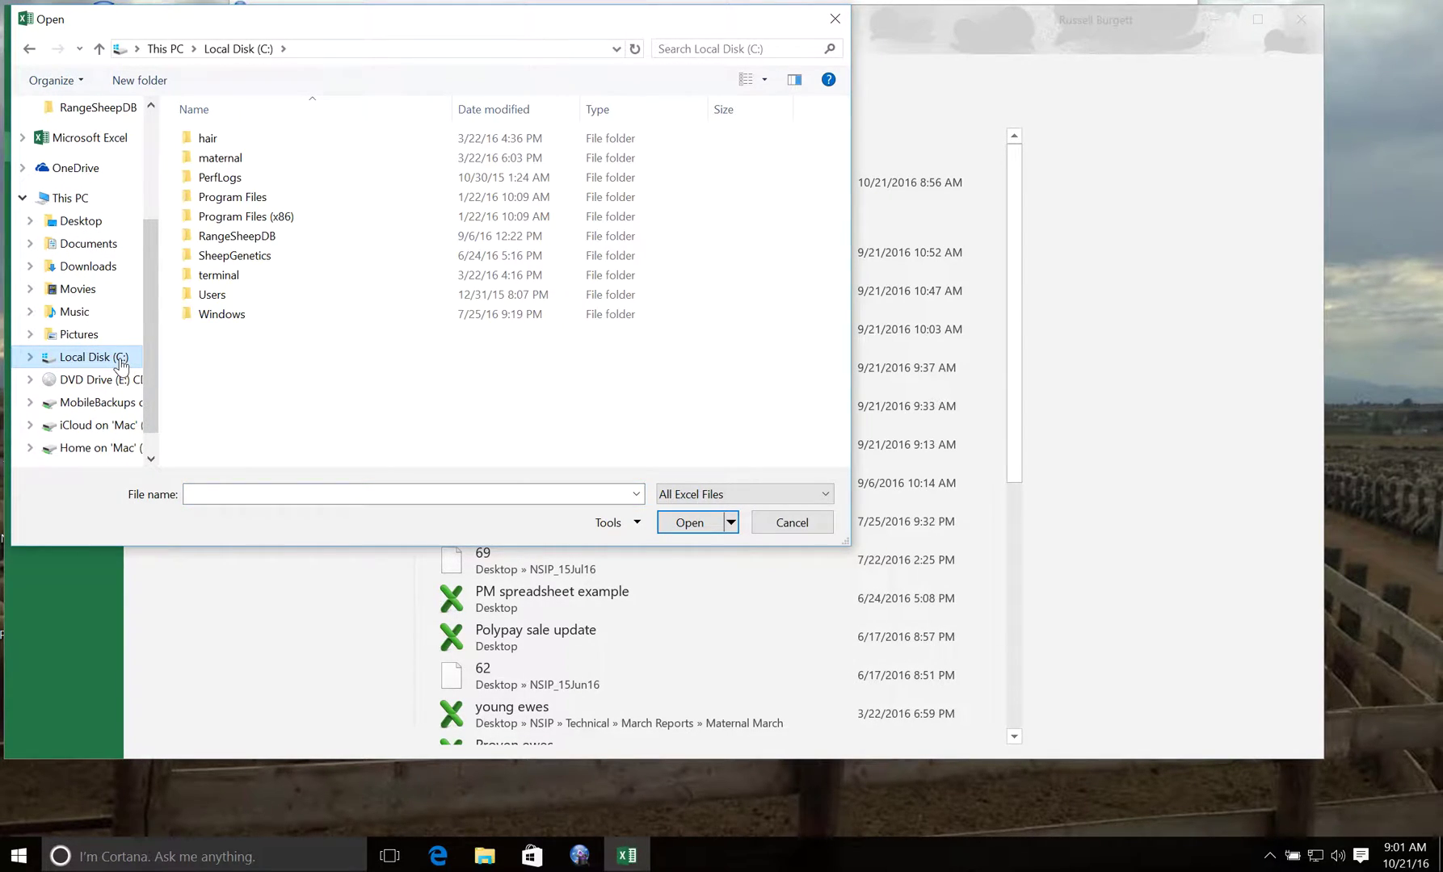
click(300, 263)
double_click(300, 264)
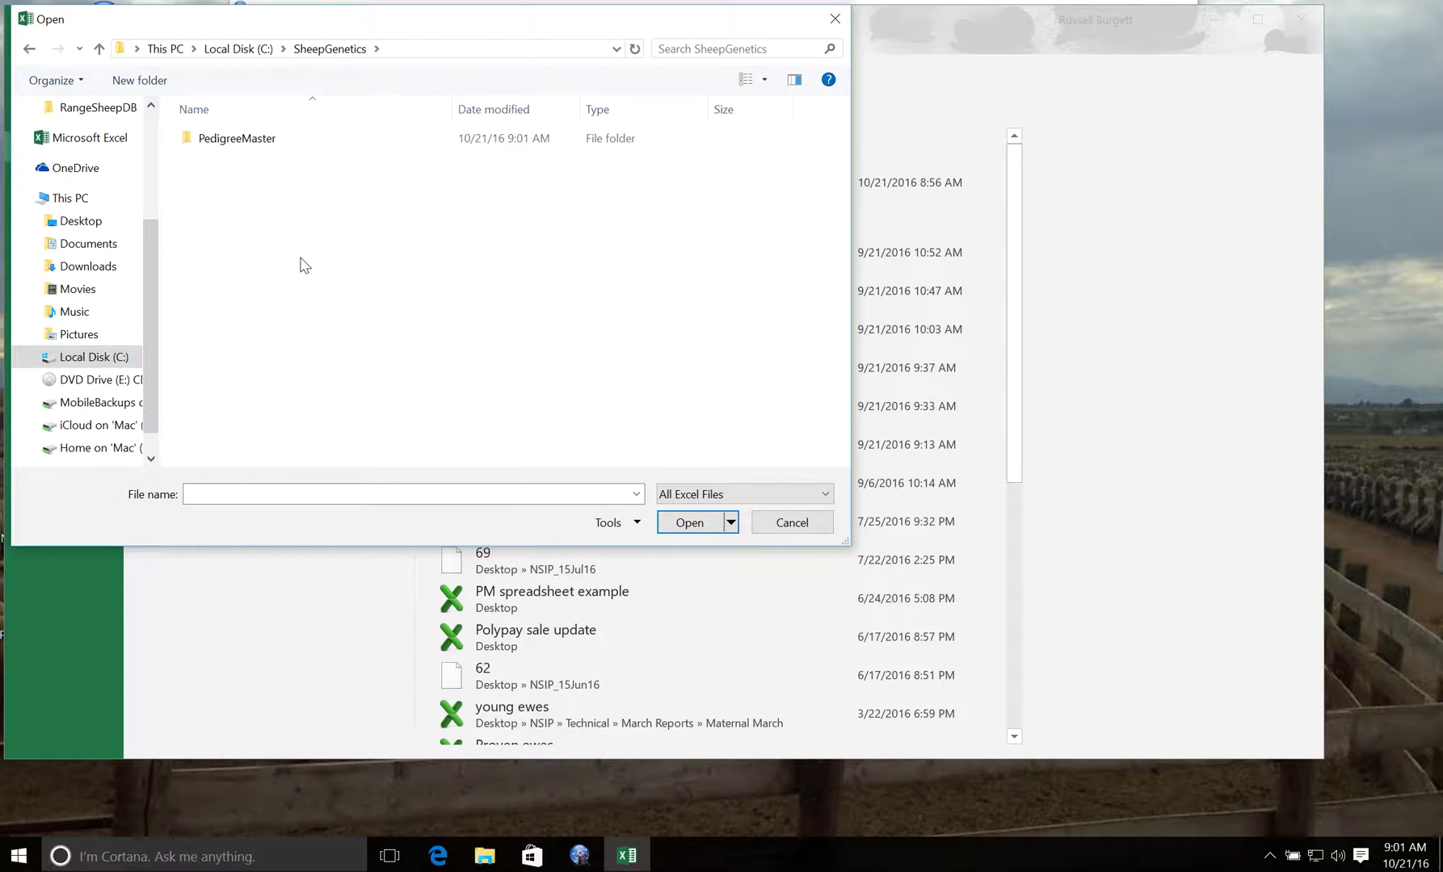
click(284, 145)
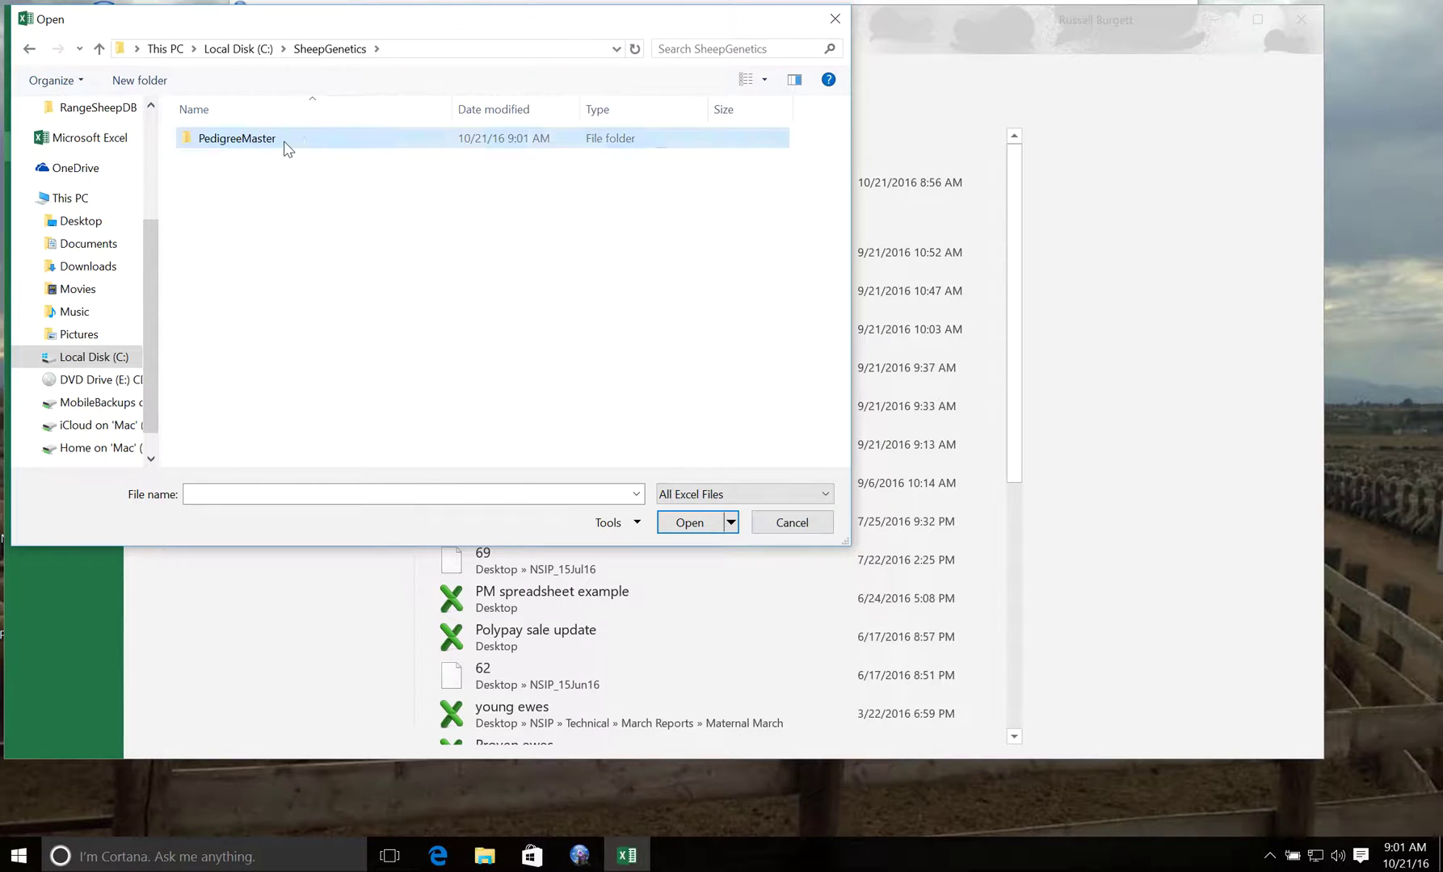
double_click(284, 146)
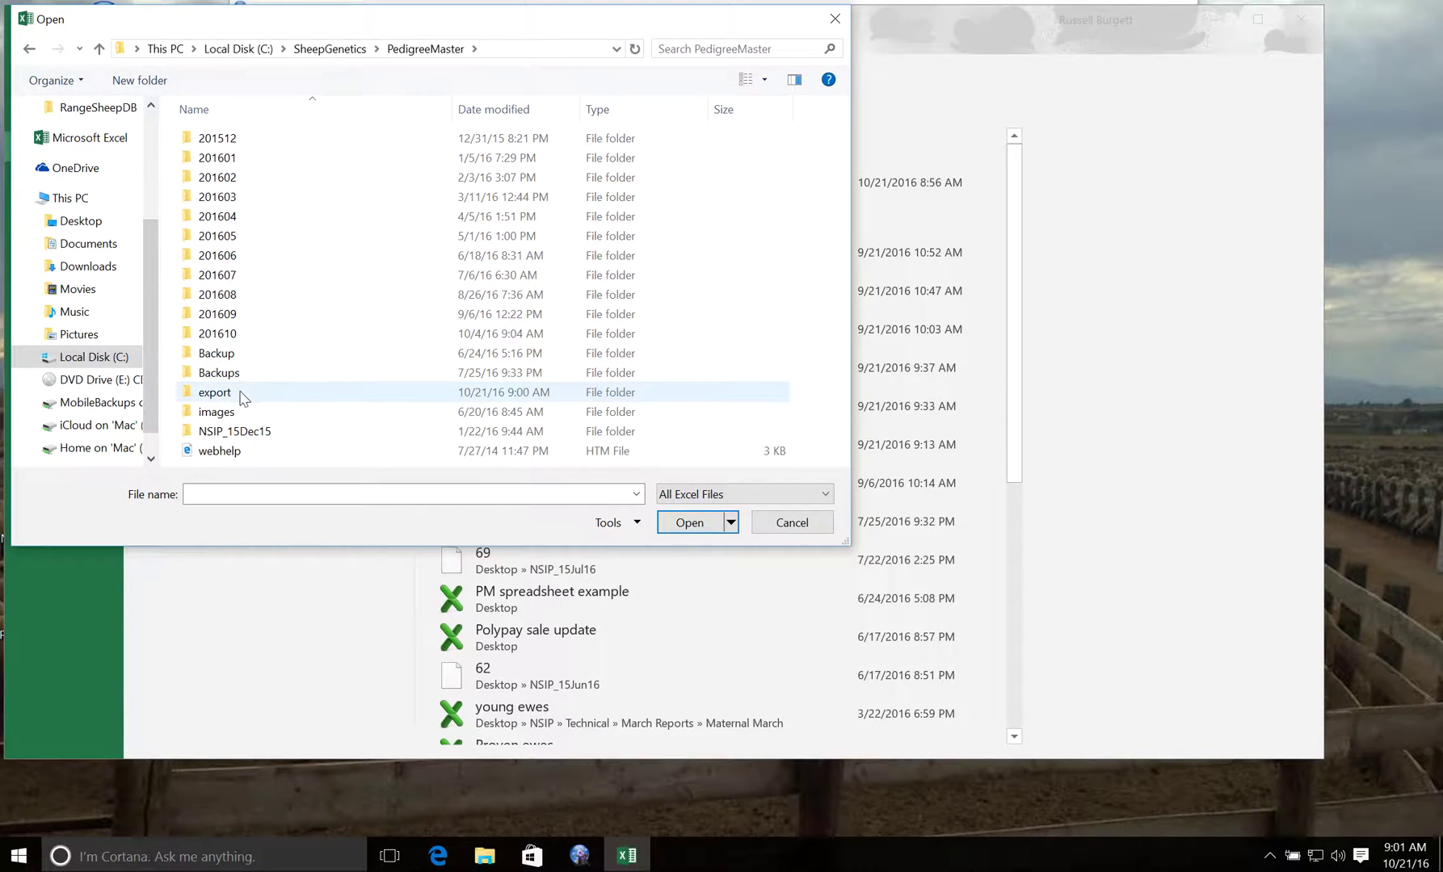
double_click(215, 393)
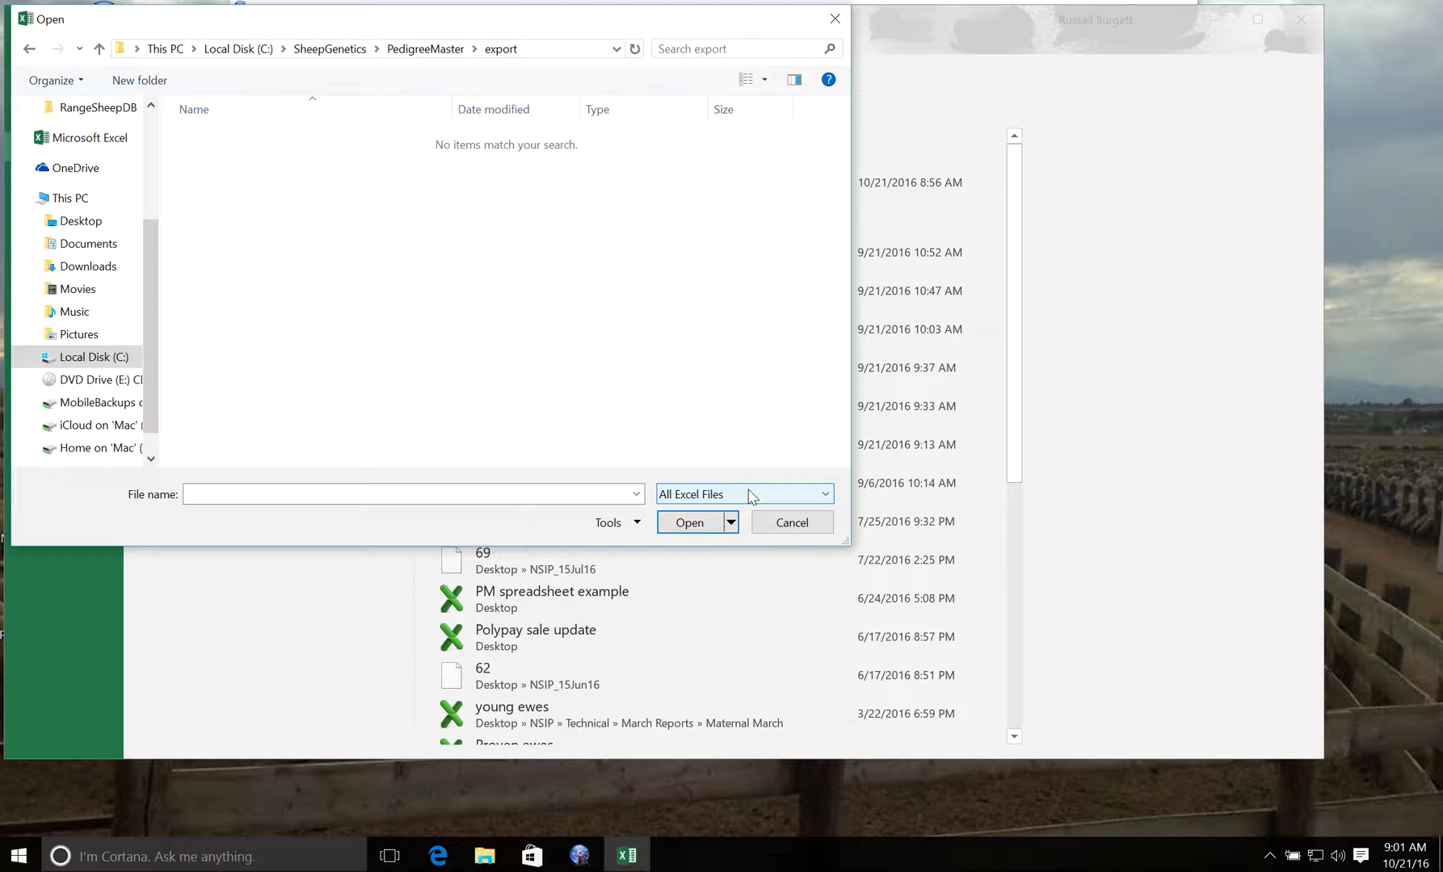
Step: Switch the file type to dBase Files and open Exp_ebv.dbf
click(827, 496)
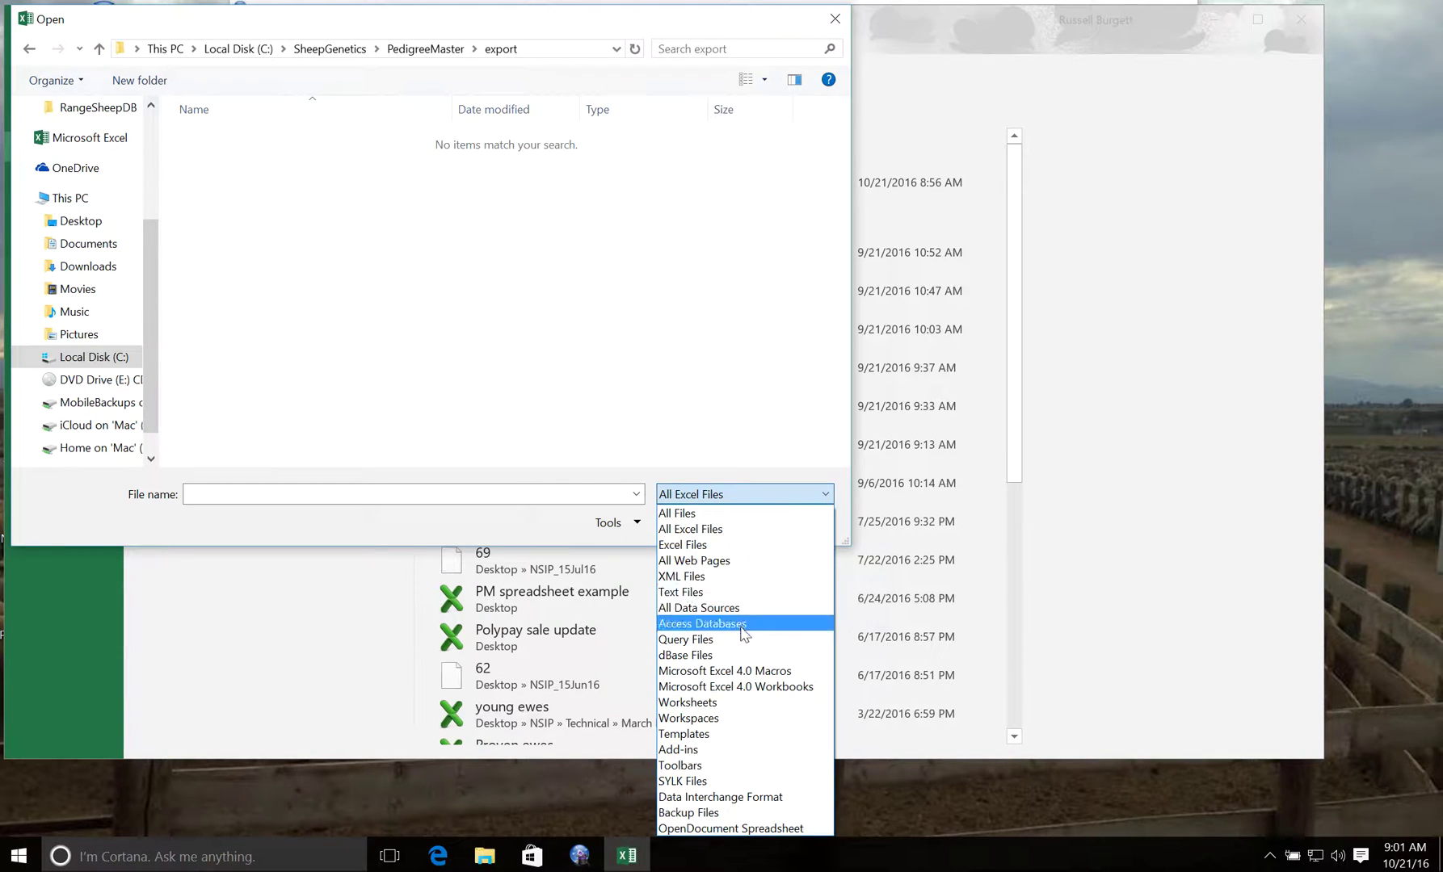
click(699, 659)
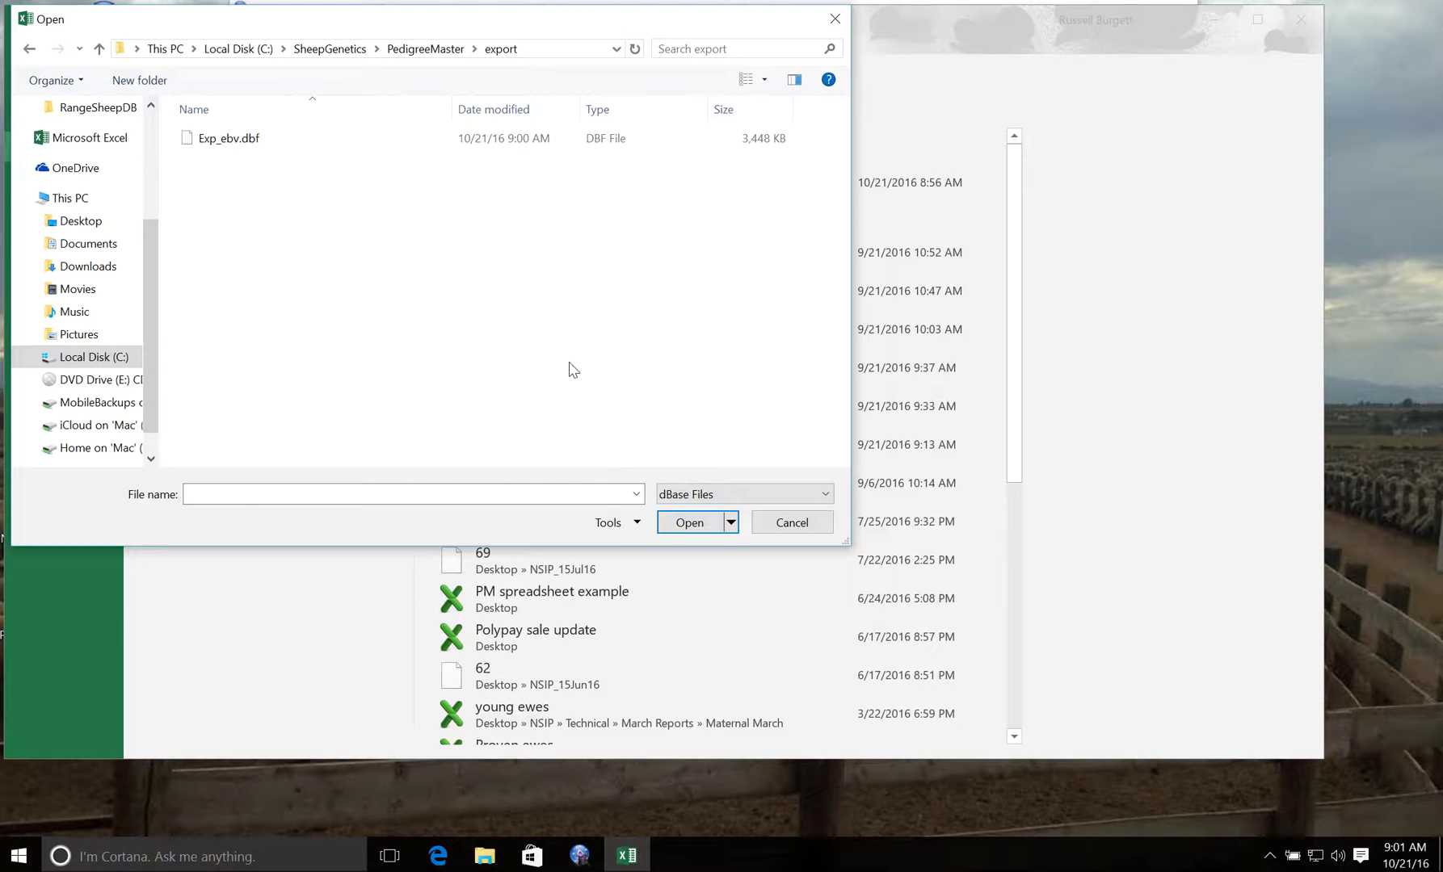
click(318, 145)
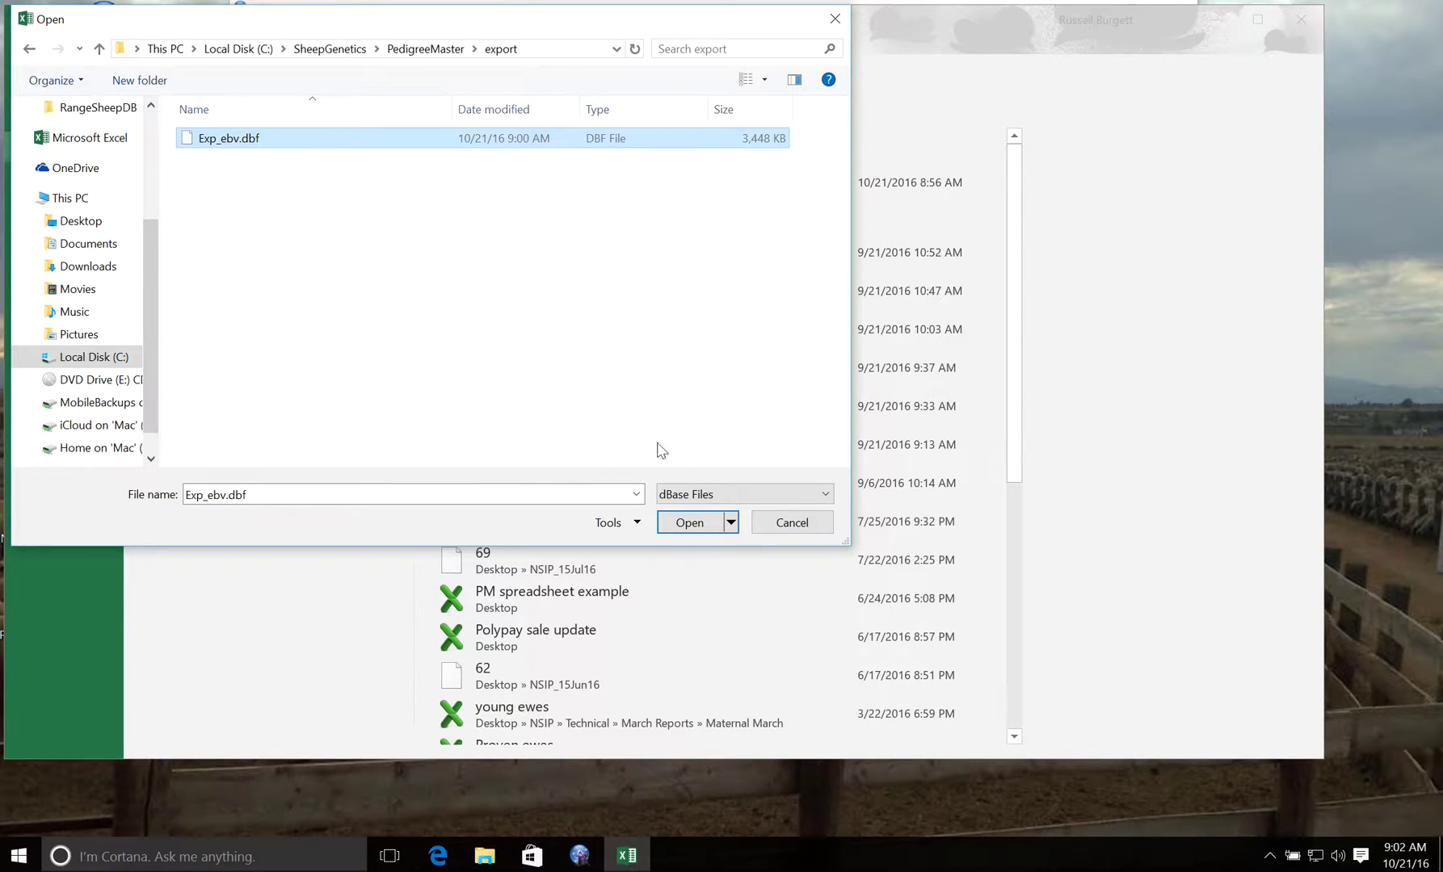
click(687, 522)
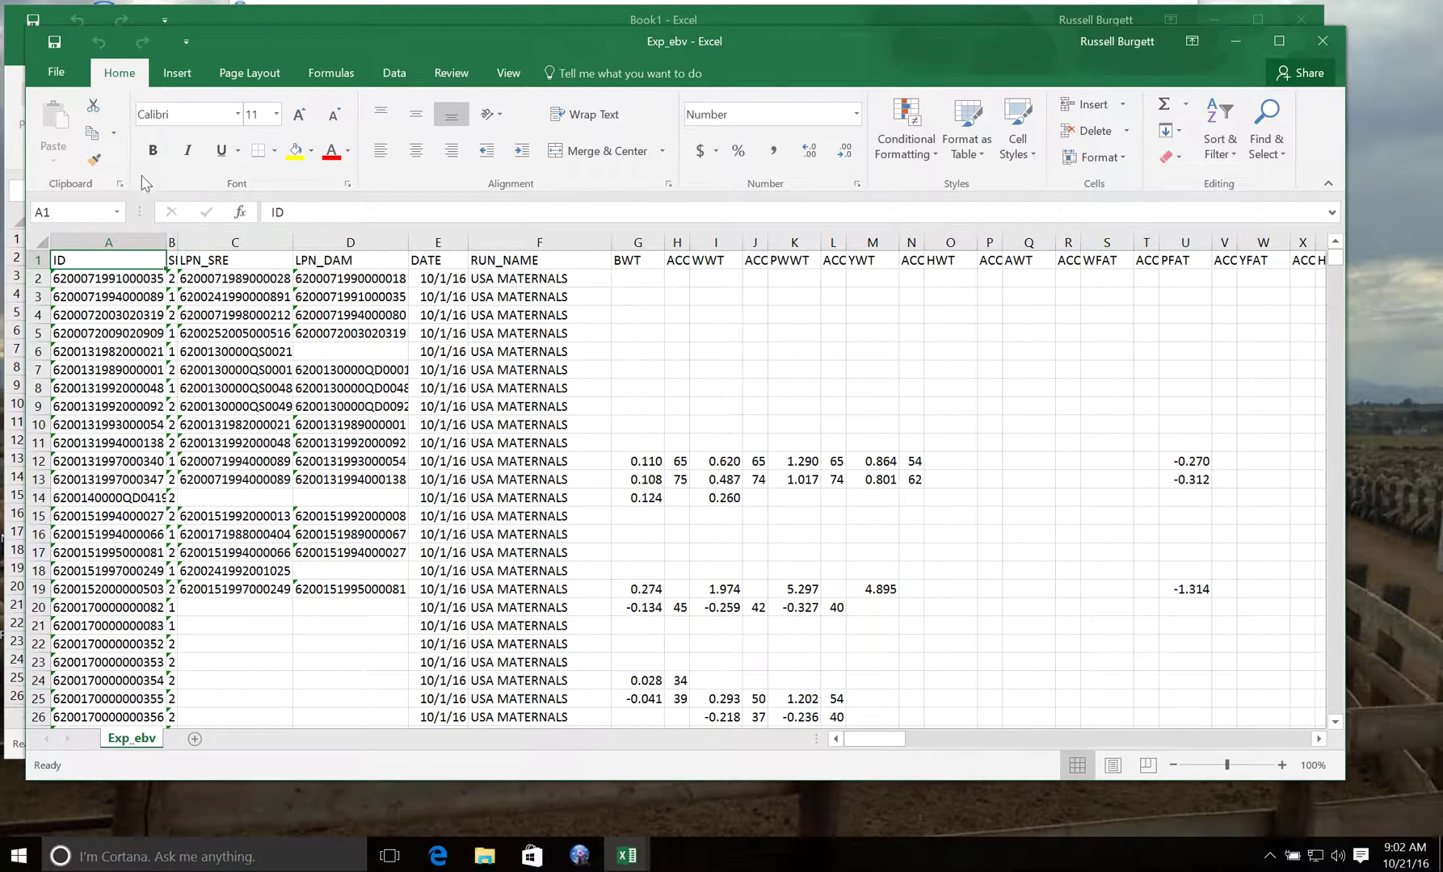
Step: Once Exp_ebv.dbf finishes loading, go to the workbook's File Info page
click(56, 77)
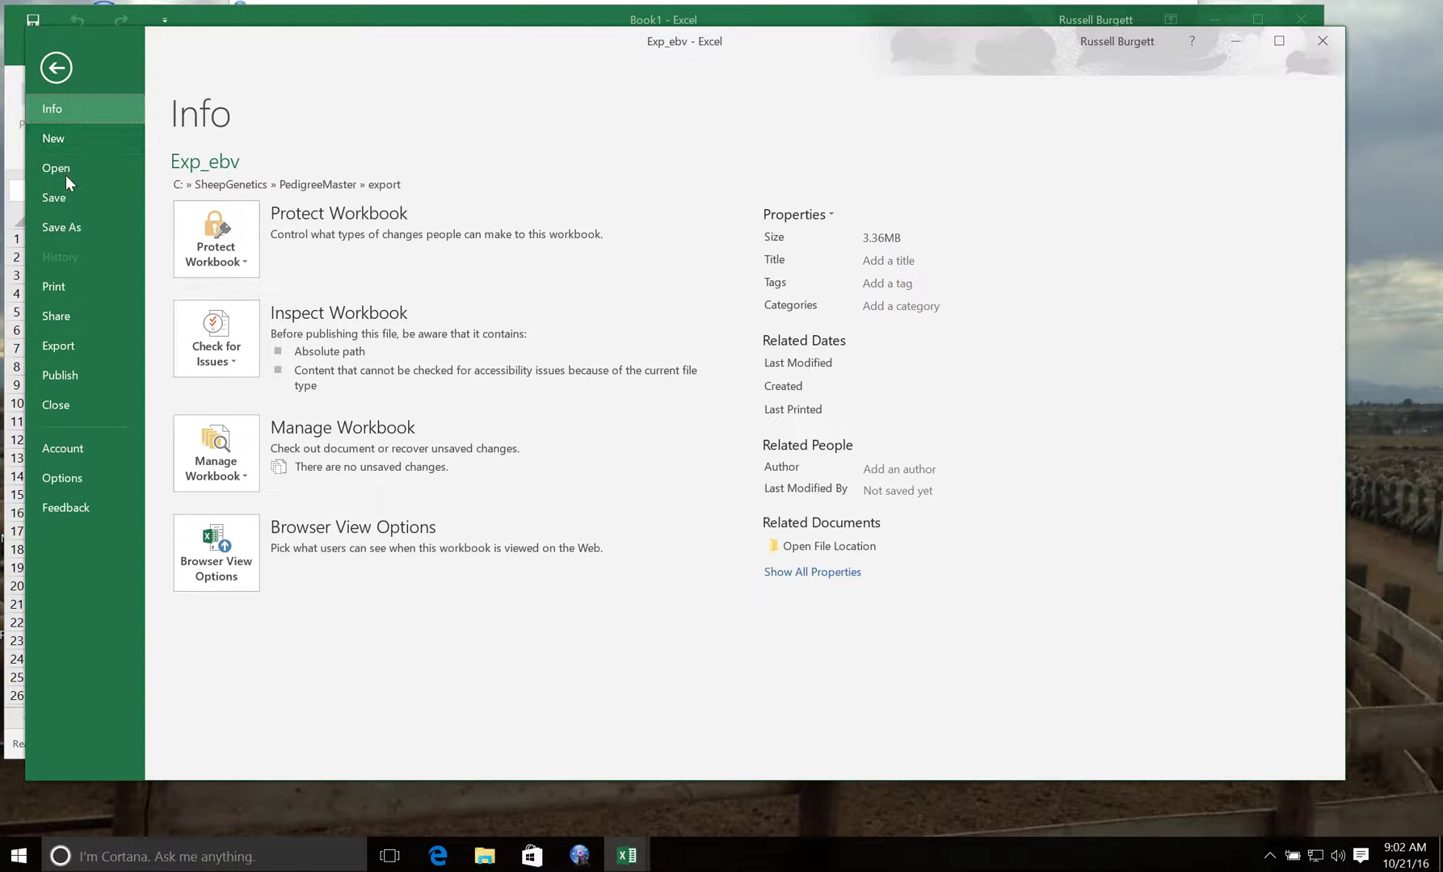
Step: Save Exp_ebv to the Desktop as an Excel Workbook
click(84, 226)
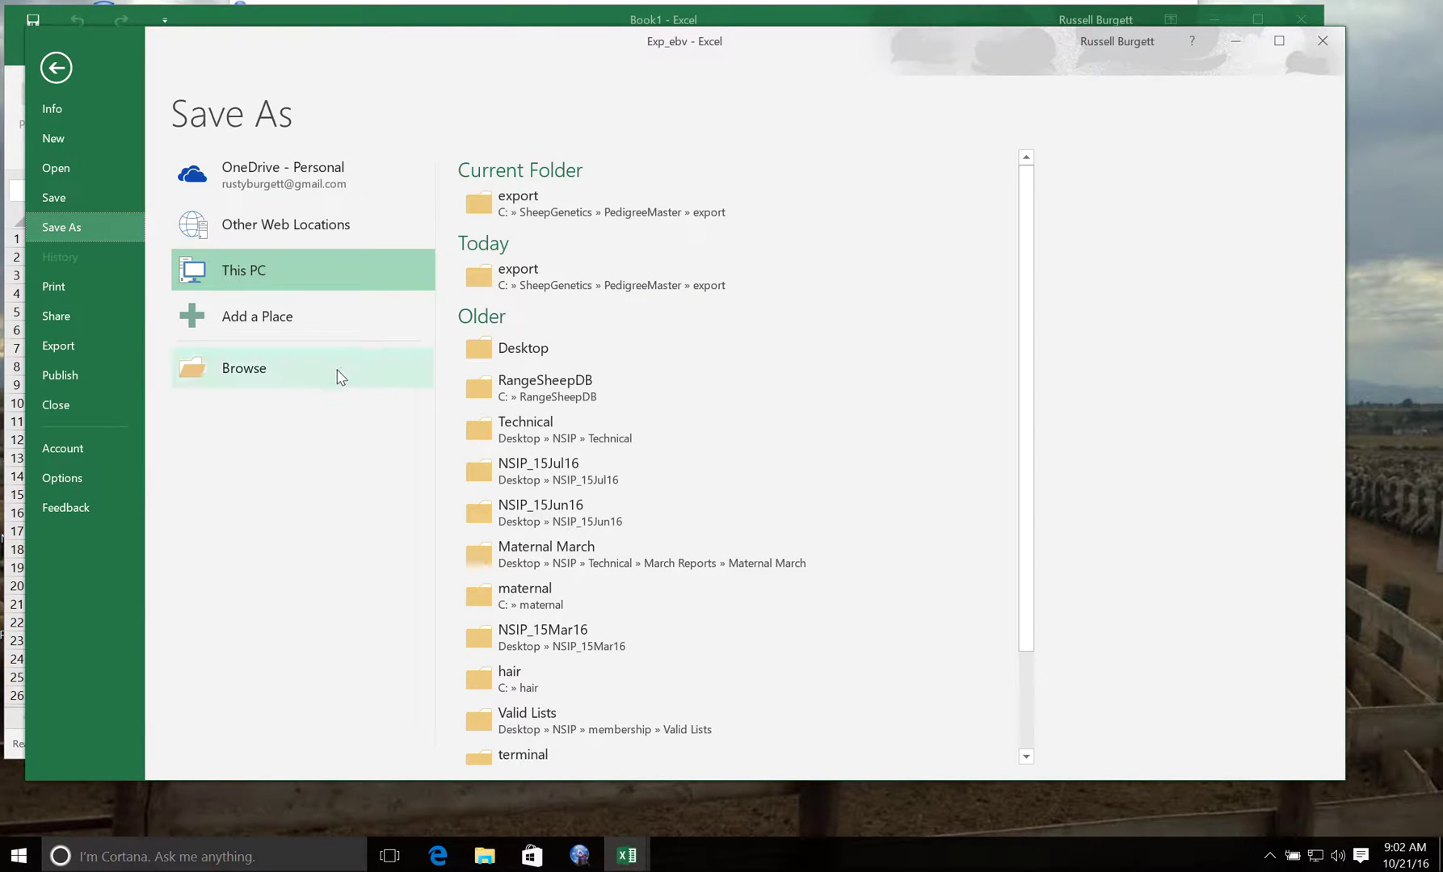
click(333, 369)
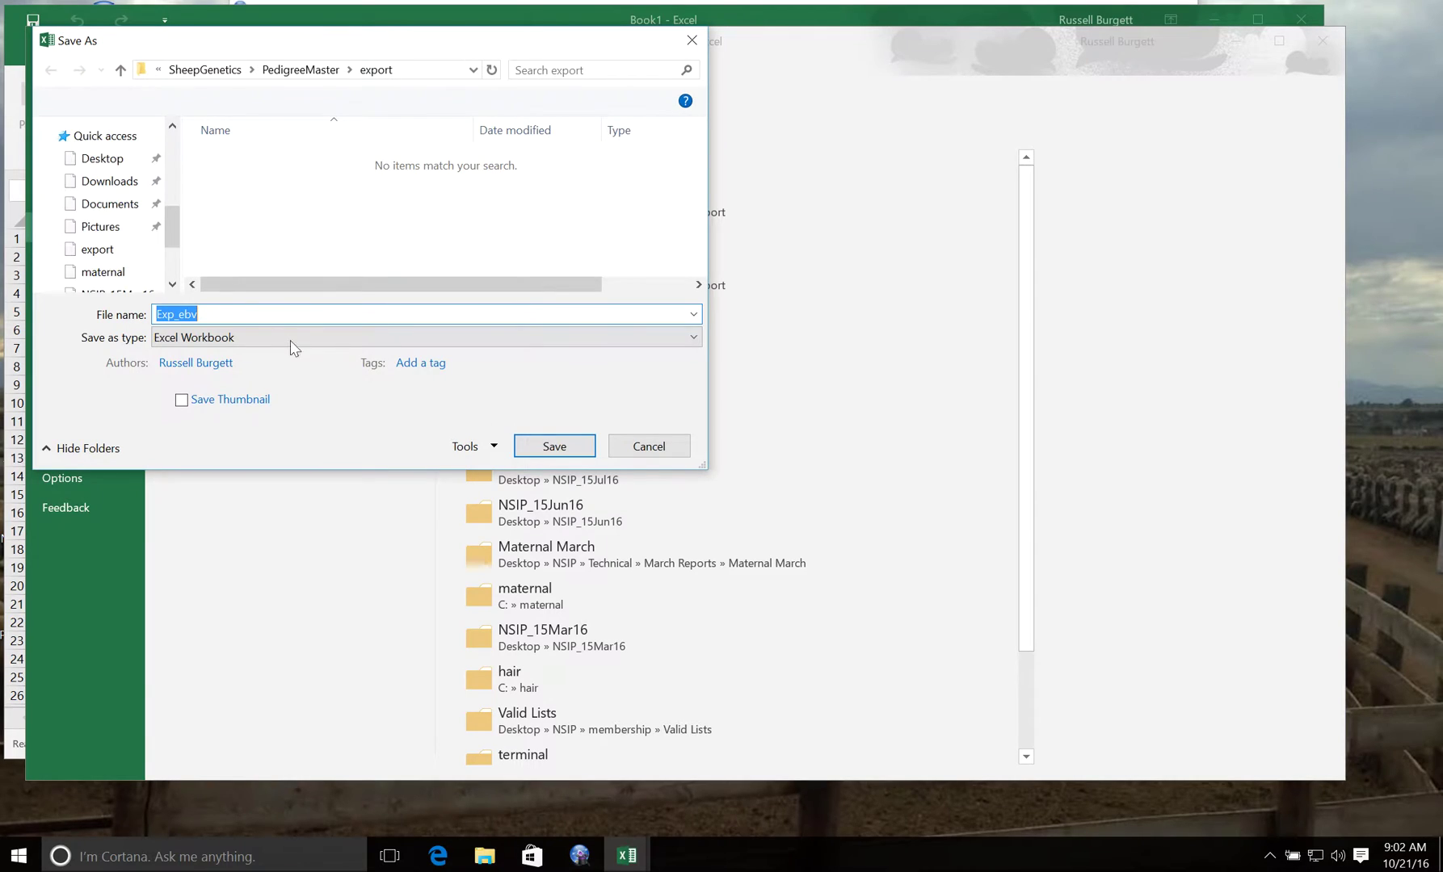
click(102, 129)
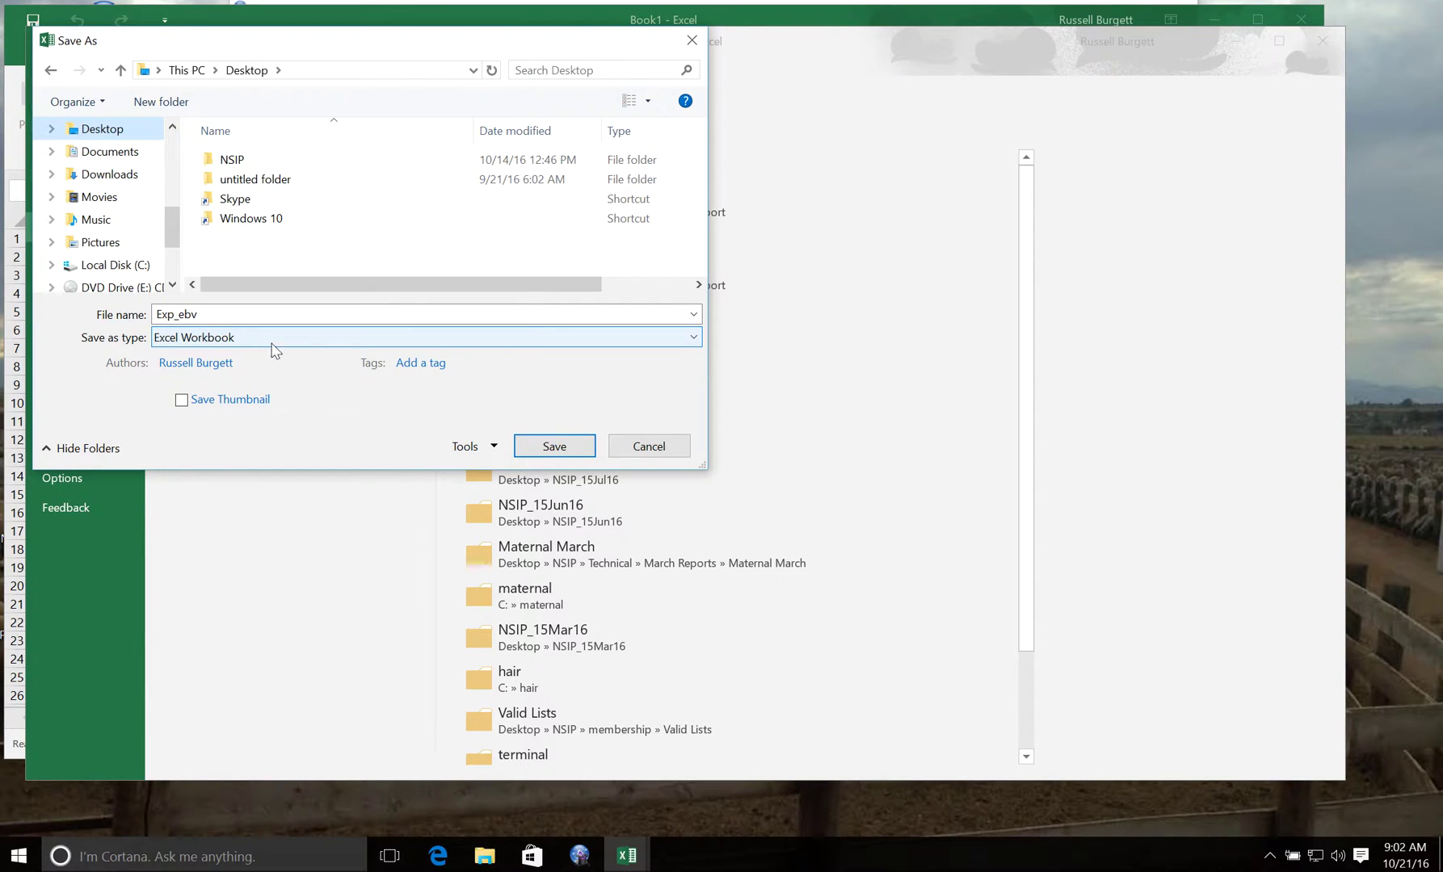
click(554, 447)
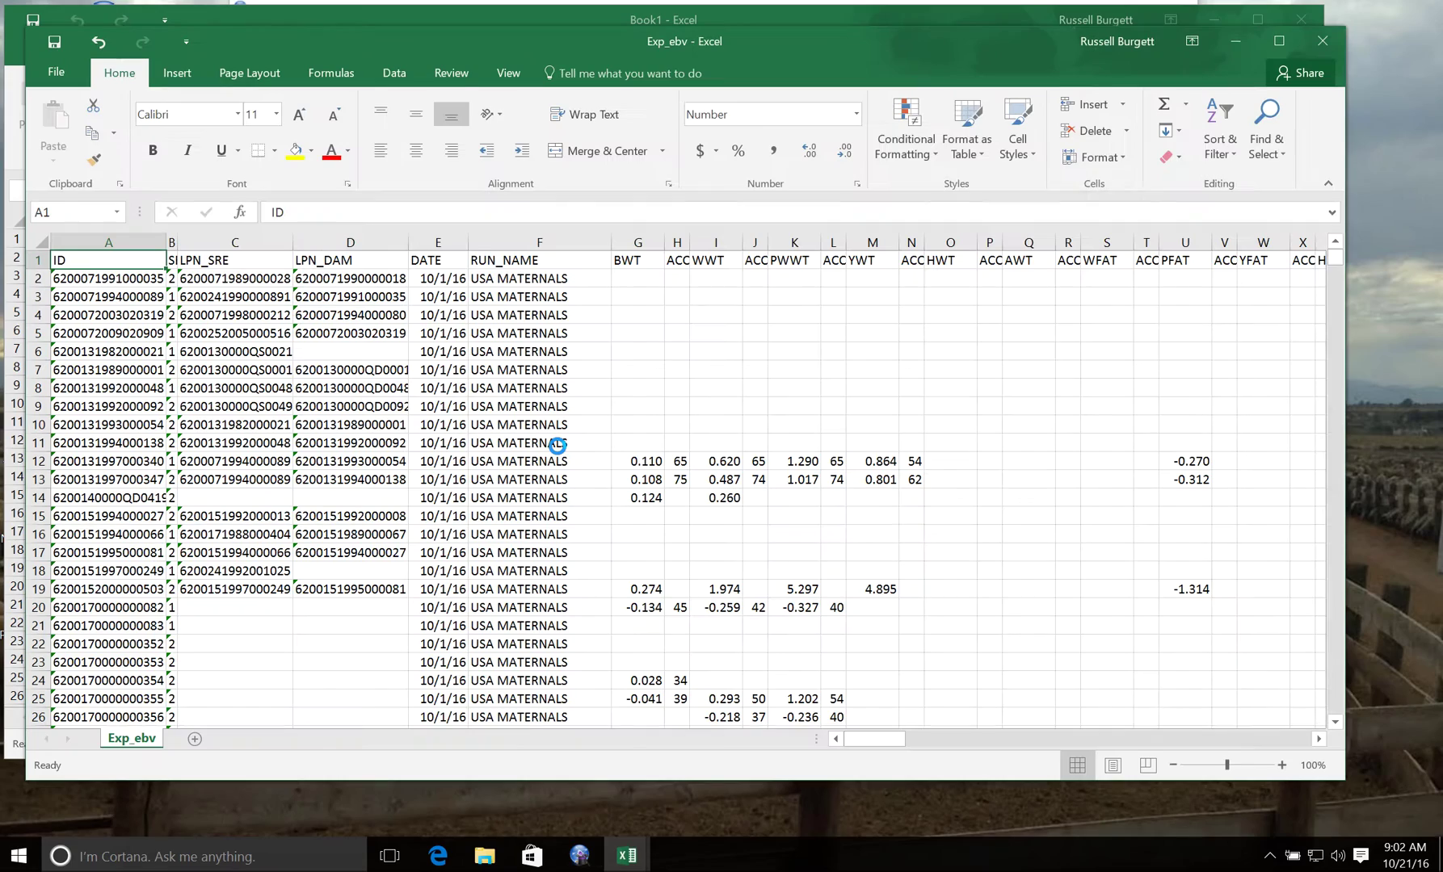